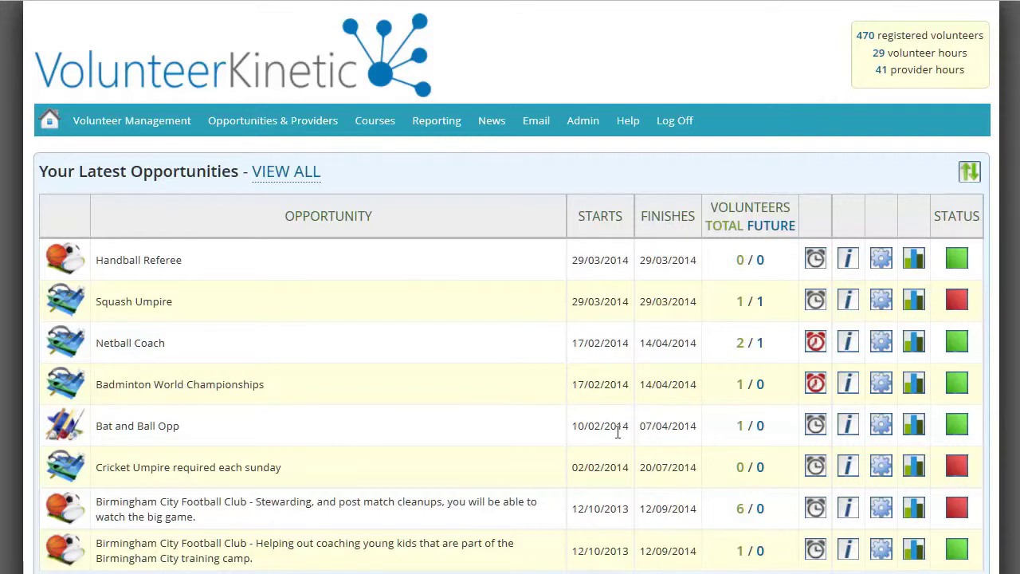
- Start creating a new non-repeating opportunity
{"action": "mouse_move", "coordinate": [246, 125]}
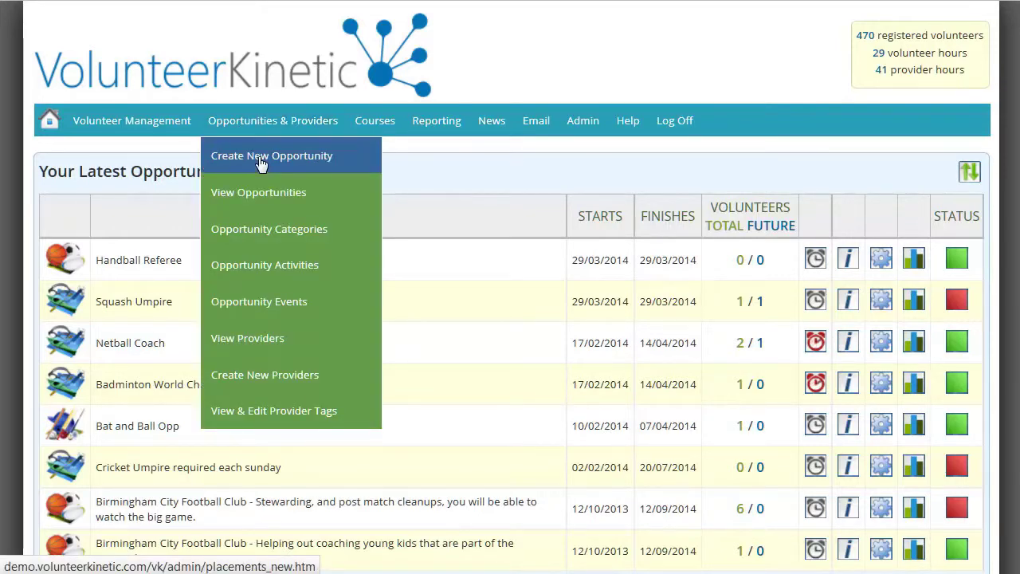
{"action": "left_click", "coordinate": [261, 163]}
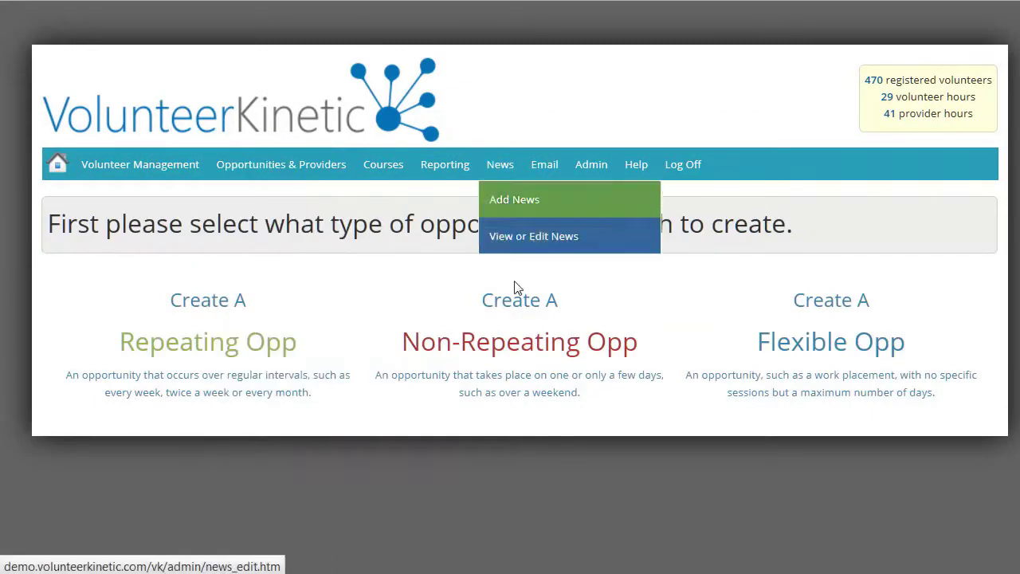
{"action": "left_click", "coordinate": [526, 336]}
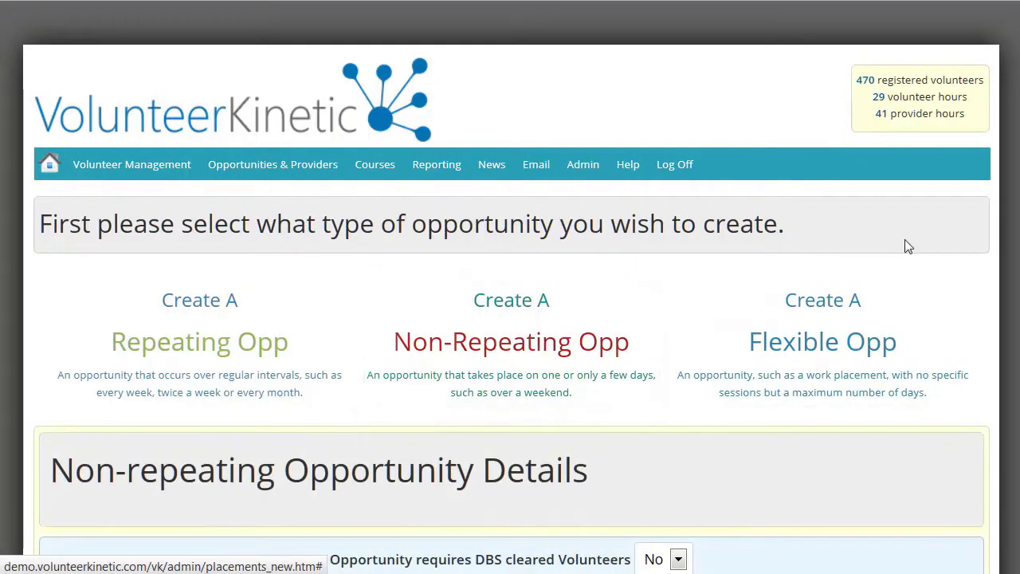
- Mark the opportunity as part of a series of events and enter Football Tournament as the new event name
{"action": "scroll", "coordinate": [510, 319], "scroll_direction": "down", "scroll_amount": 5}
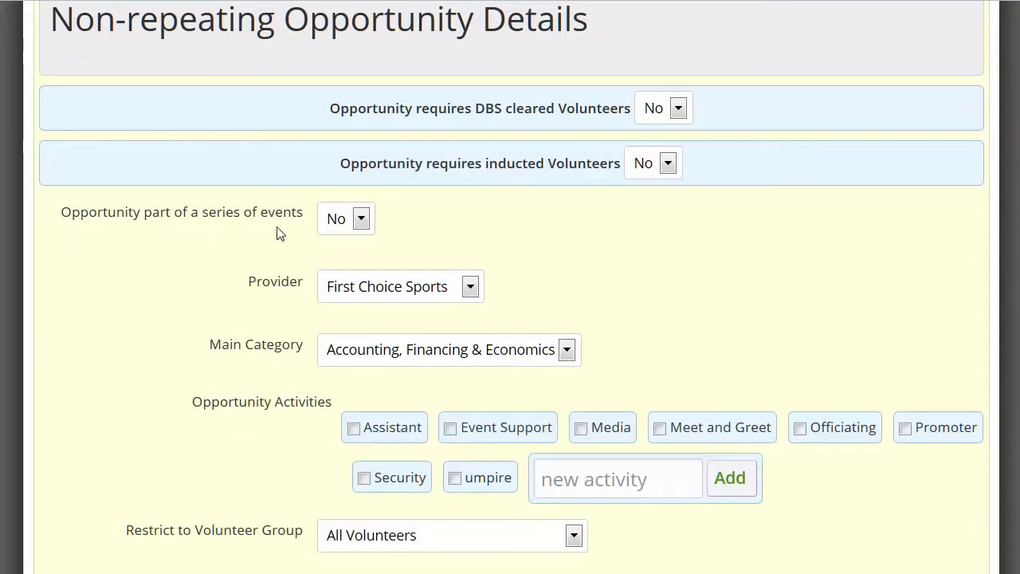
{"action": "left_click", "coordinate": [360, 219]}
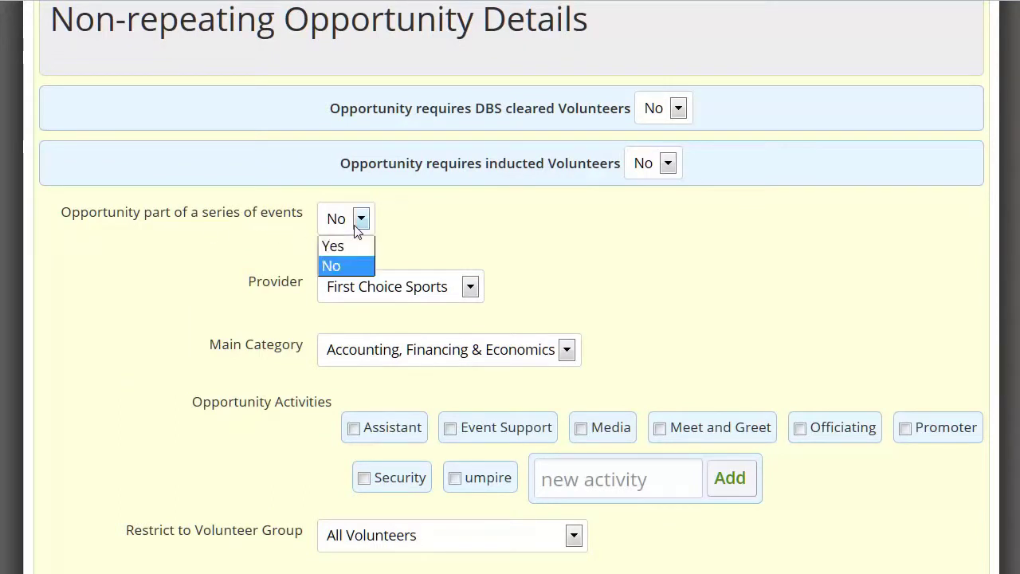
{"action": "left_click", "coordinate": [360, 246]}
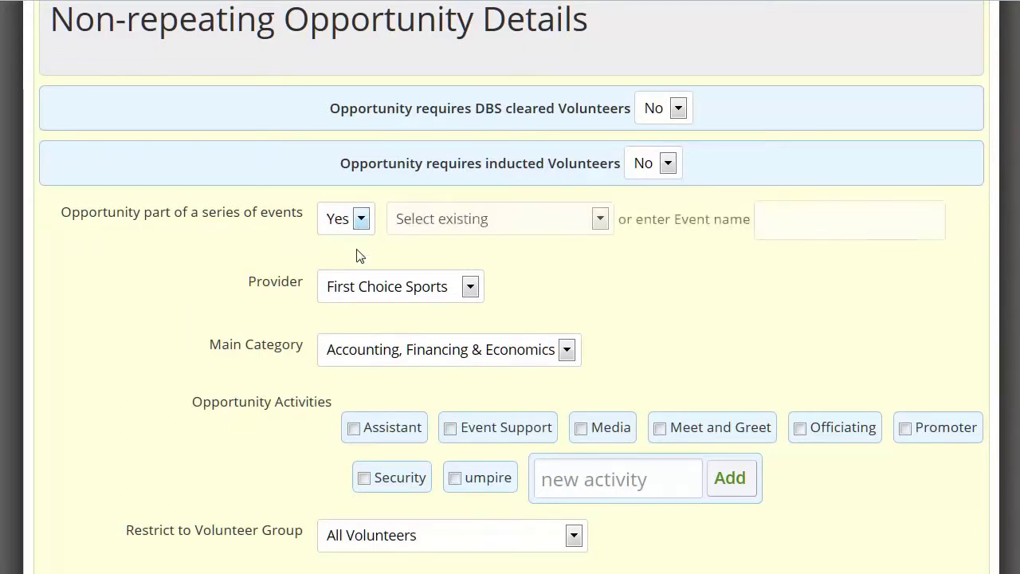
{"action": "left_click", "coordinate": [480, 223]}
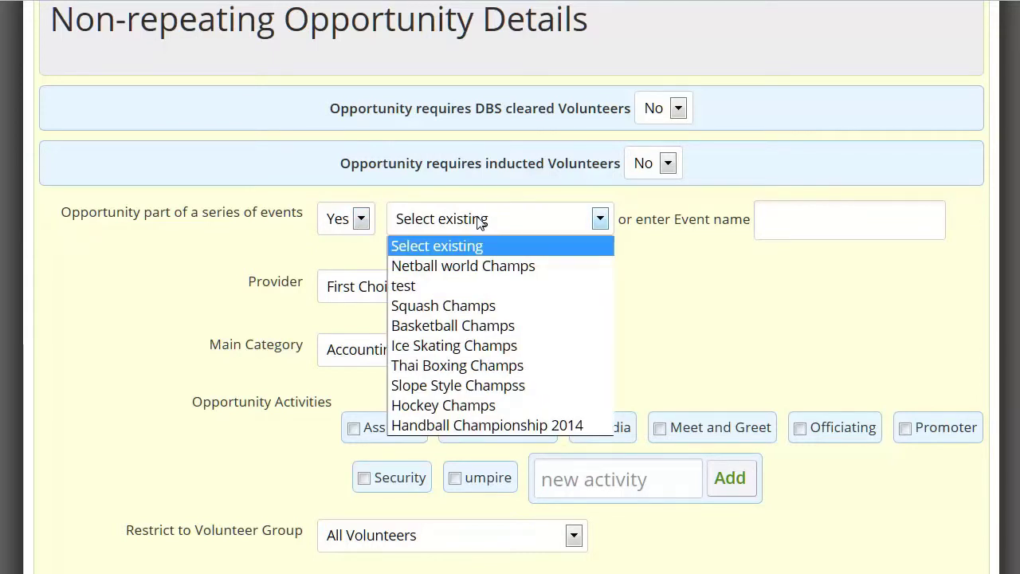
{"action": "left_click", "coordinate": [510, 227]}
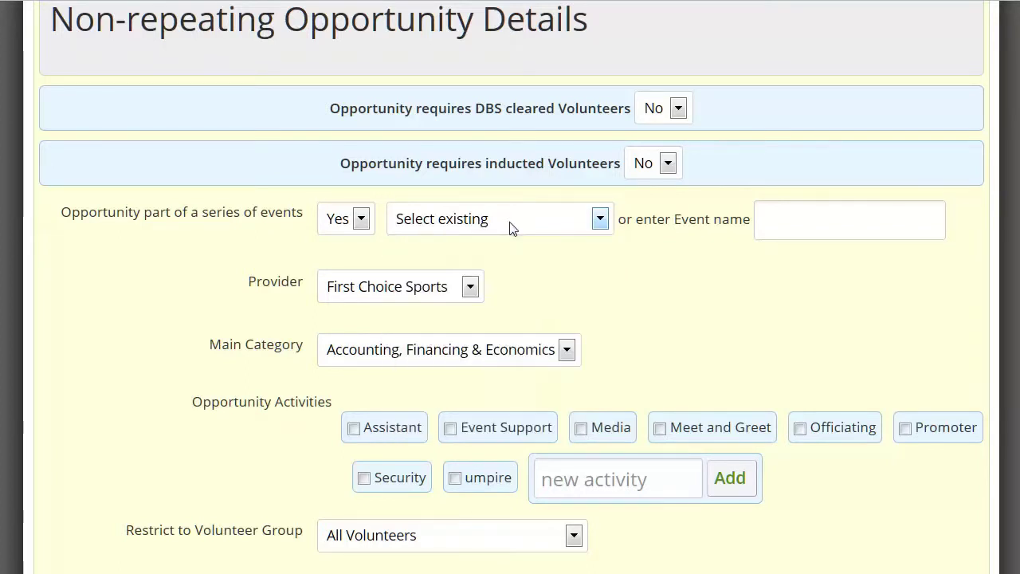
{"action": "left_click", "coordinate": [777, 223]}
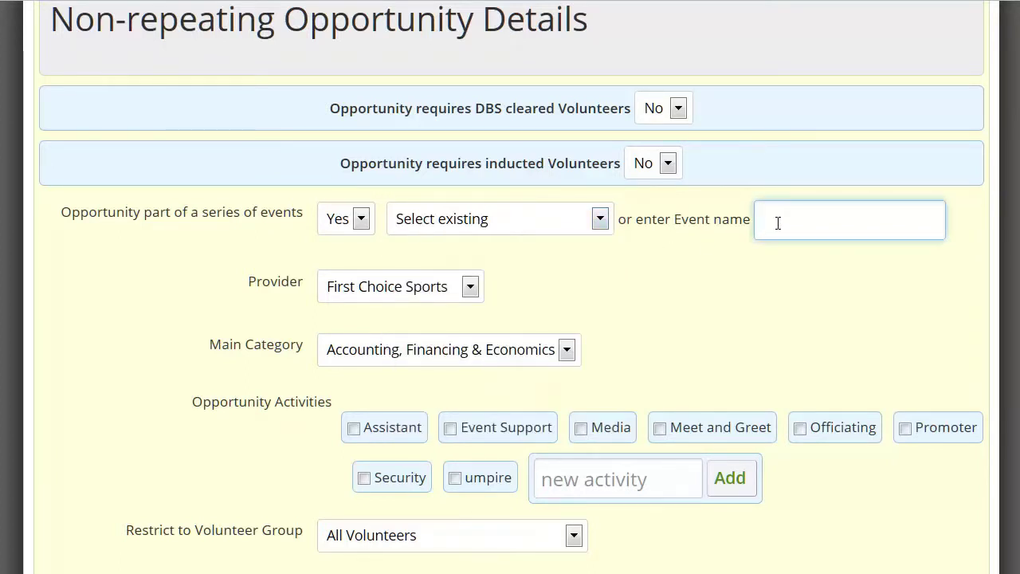
{"action": "type", "text": "Footba"}
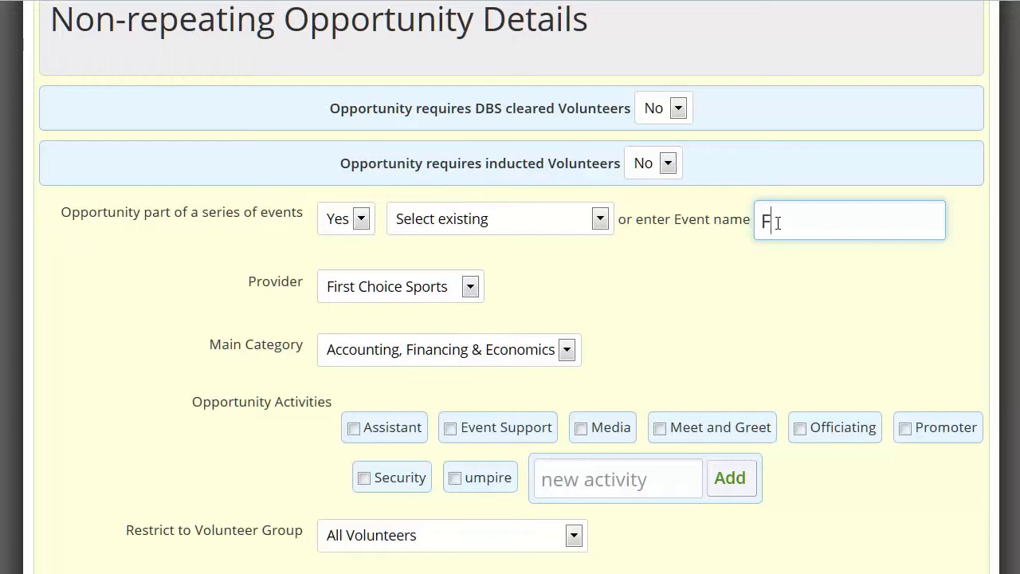
{"action": "type", "text": "ll Tournament"}
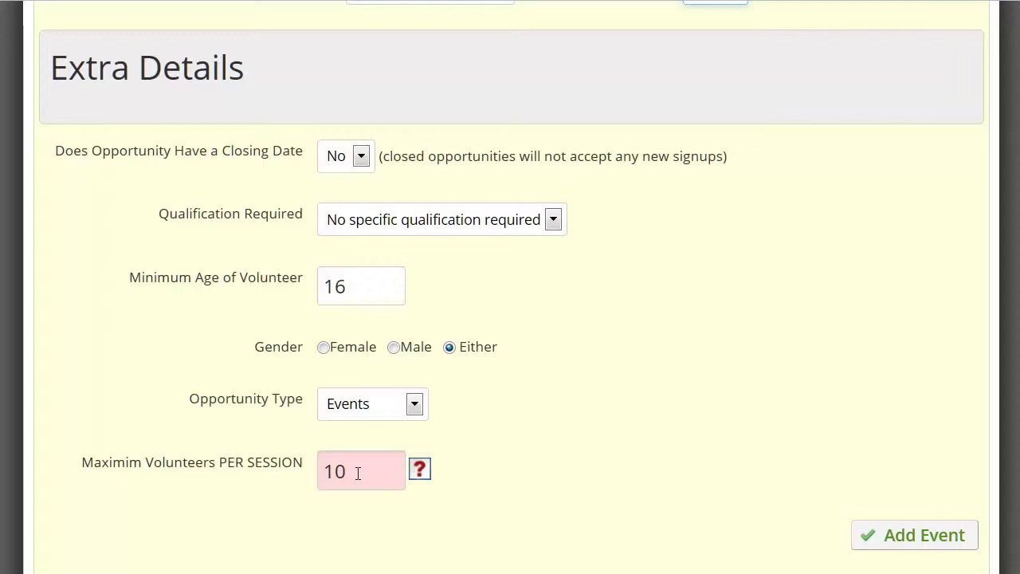
- Set the maximum volunteers per session to 3 and submit the new opportunity
{"action": "left_click_drag", "start_coordinate": [357, 472], "coordinate": [308, 475]}
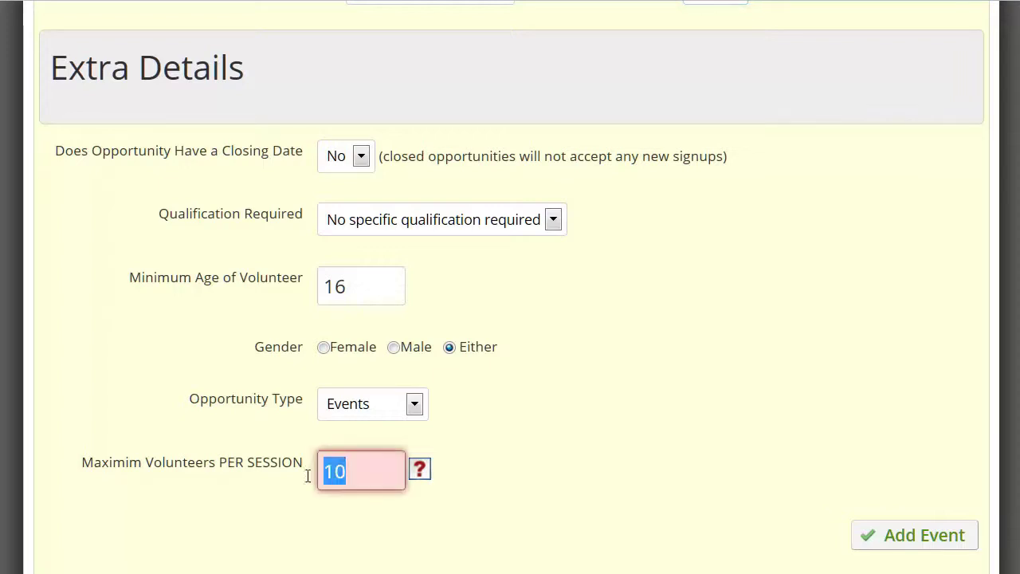
{"action": "type", "text": "3"}
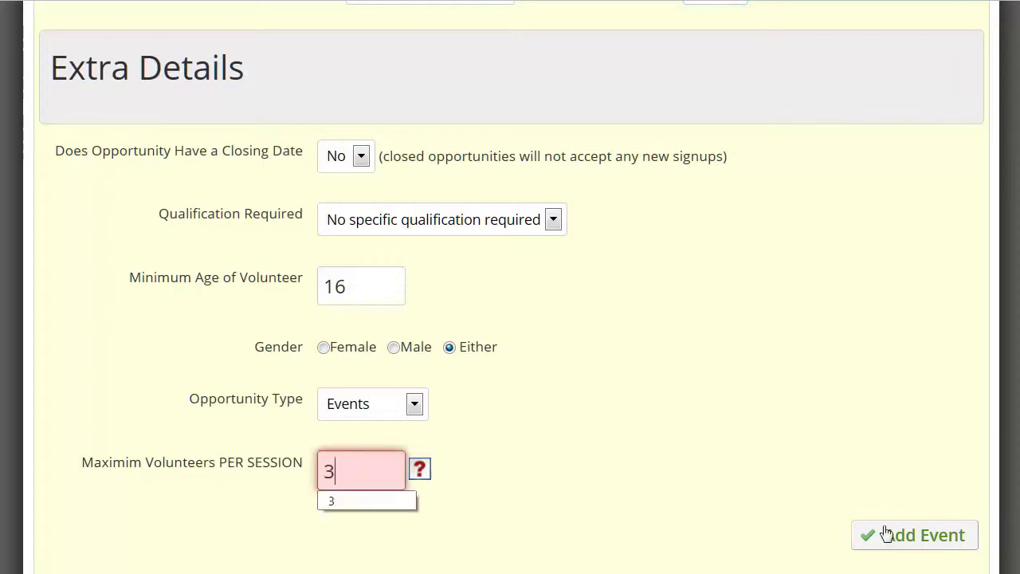
{"action": "left_click", "coordinate": [924, 536]}
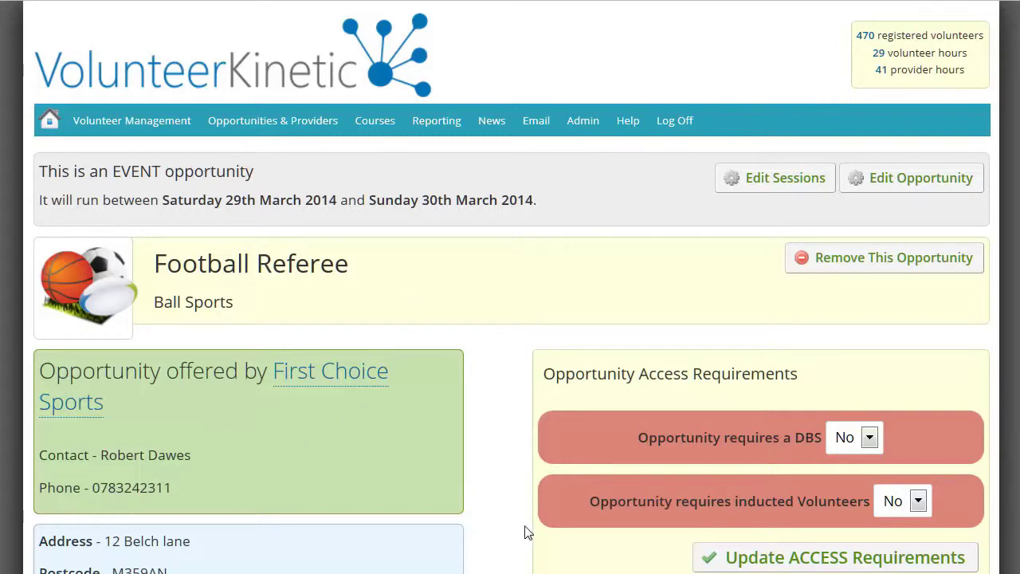
- Start another new opportunity of the non-repeating type
{"action": "mouse_move", "coordinate": [245, 127]}
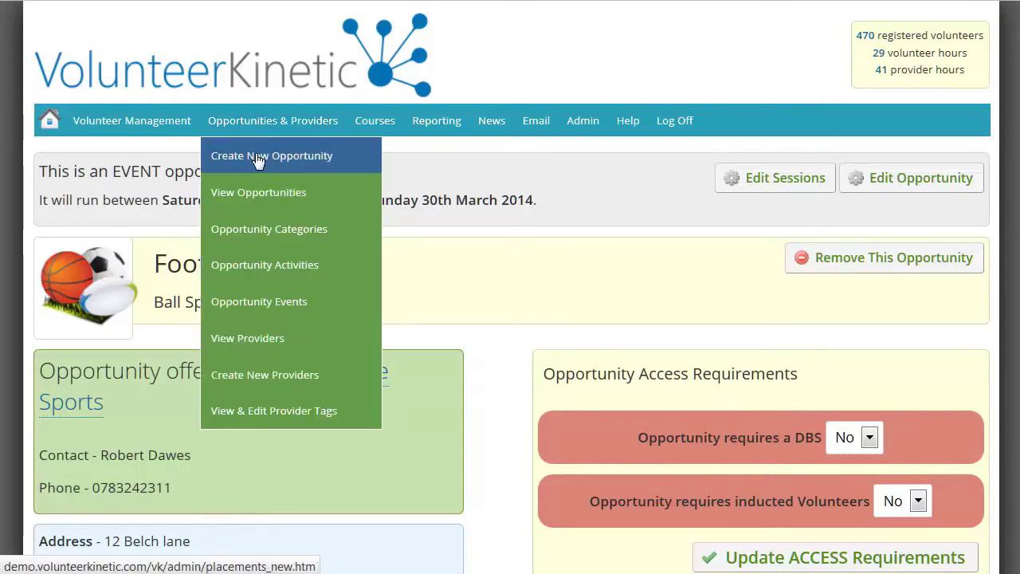
{"action": "left_click", "coordinate": [257, 157]}
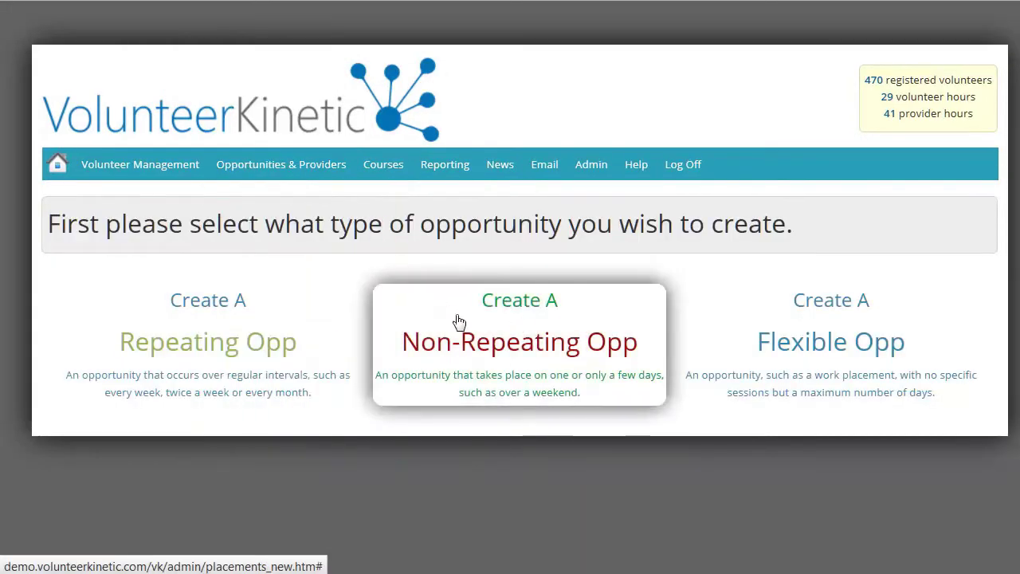
{"action": "left_click", "coordinate": [425, 317]}
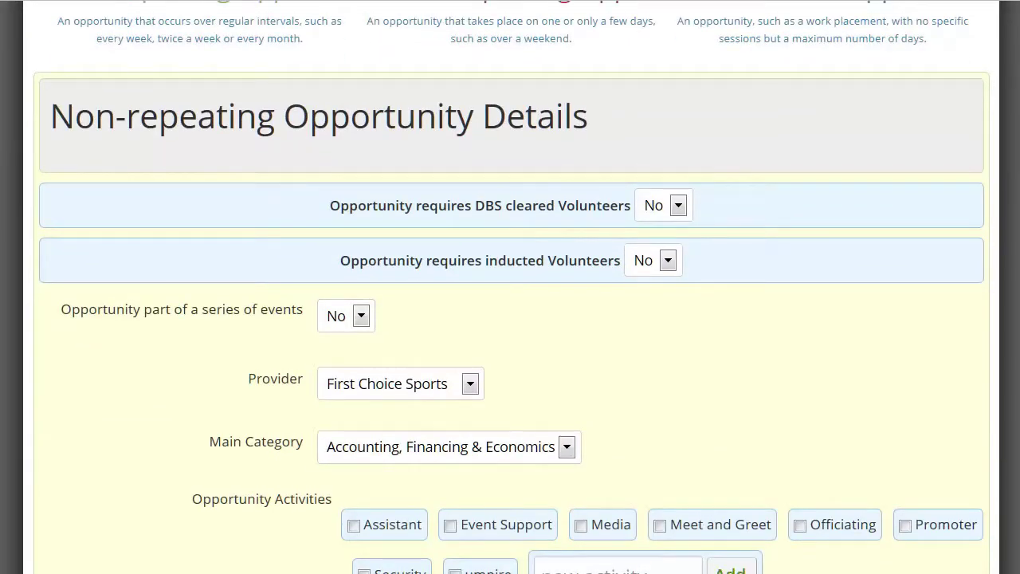
- Mark this opportunity as part of a series and assign it to the existing Football Tournament event
{"action": "left_click", "coordinate": [360, 316]}
{"action": "left_click", "coordinate": [355, 343]}
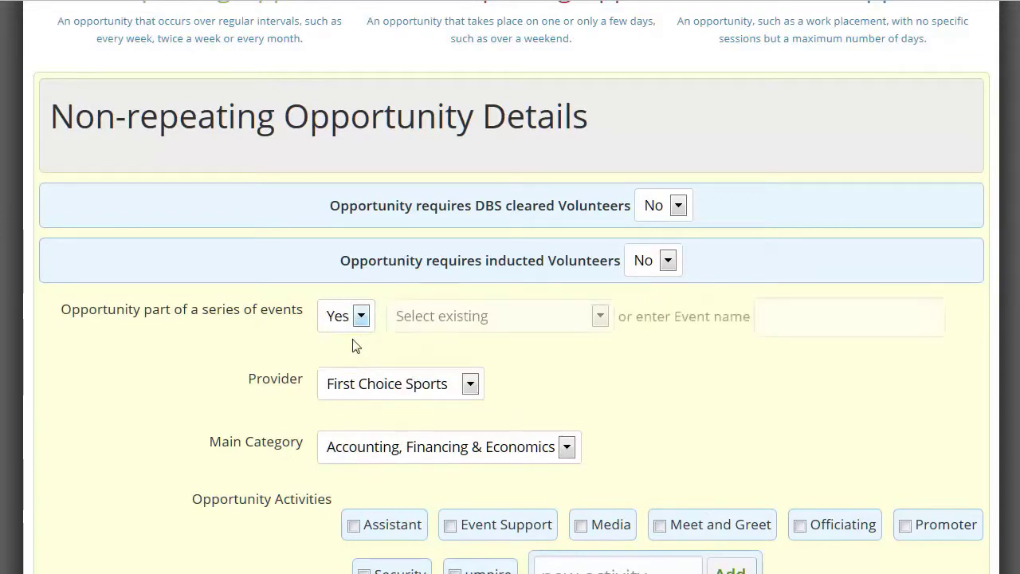
{"action": "left_click", "coordinate": [470, 321]}
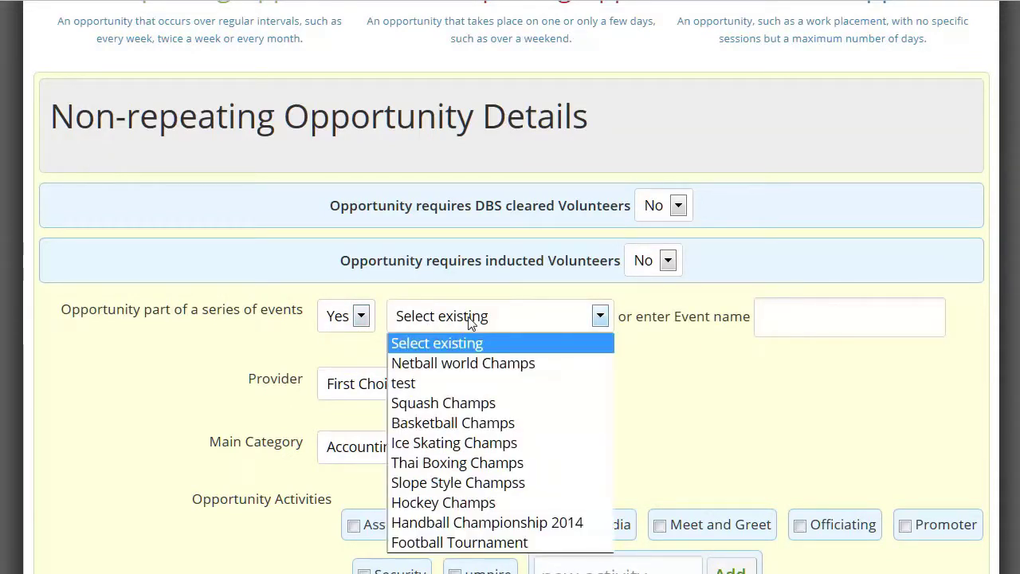
{"action": "left_click", "coordinate": [488, 542]}
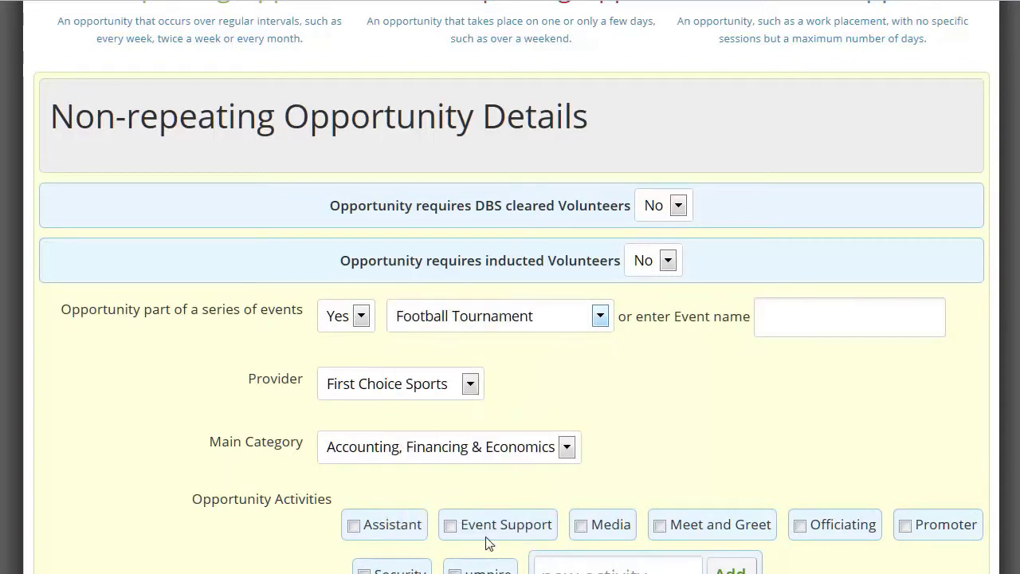
- Set the main category to Ball Sports and submit the opportunity with a maximum of 2 volunteers per session
{"action": "left_click", "coordinate": [478, 450]}
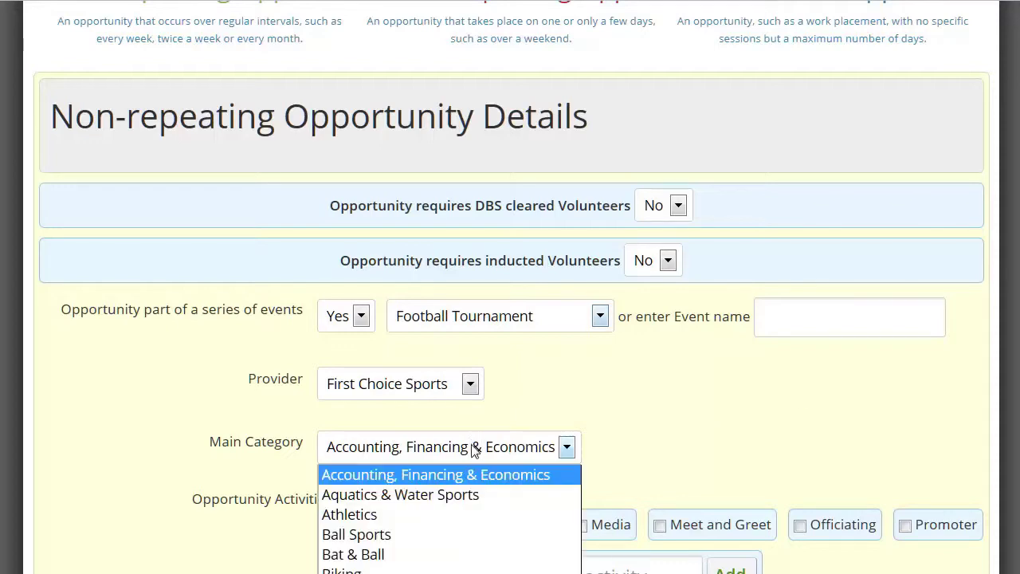
{"action": "left_click", "coordinate": [401, 542]}
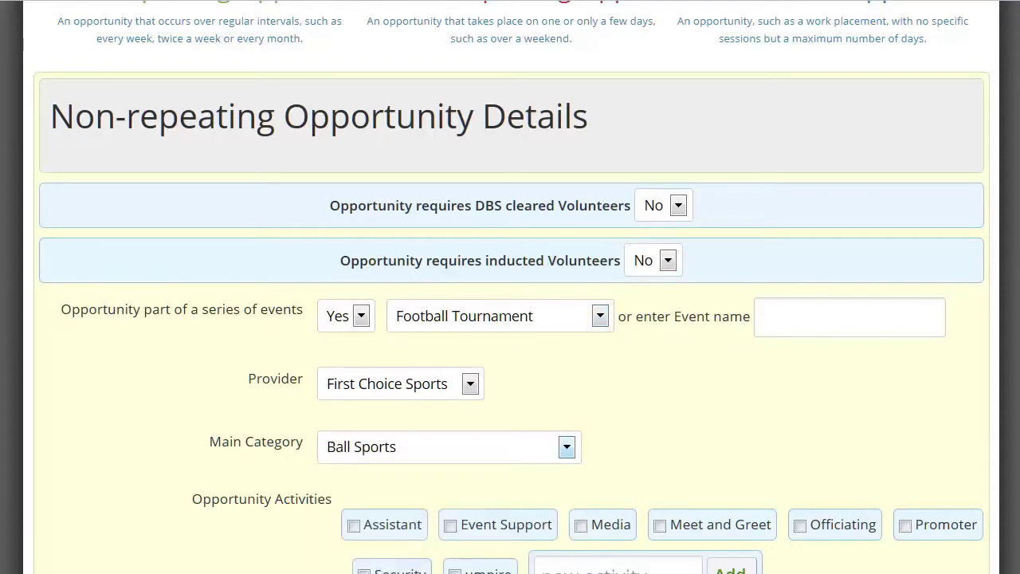
{"action": "scroll", "coordinate": [915, 264], "scroll_direction": "down", "scroll_amount": 2}
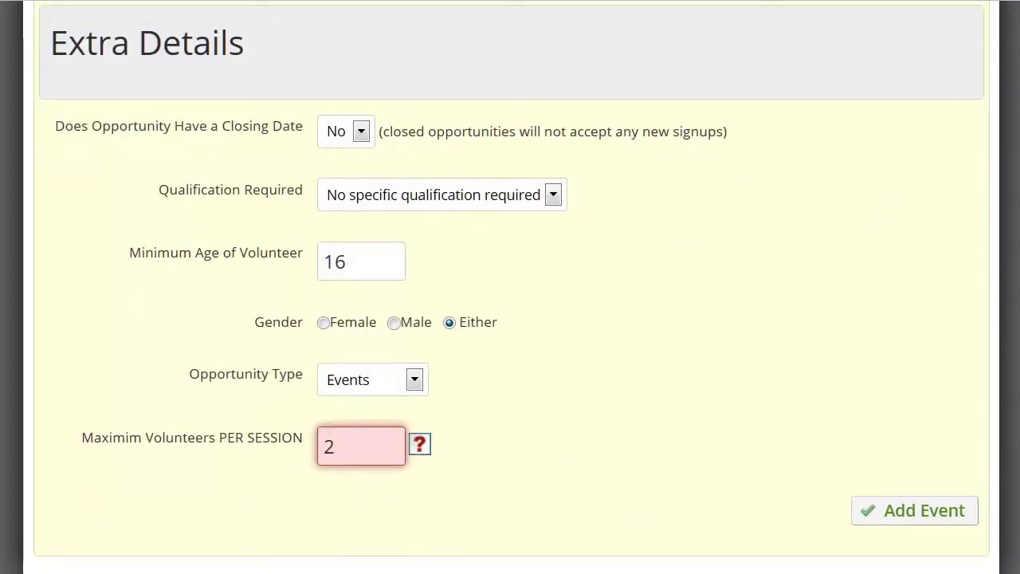
{"action": "left_click", "coordinate": [915, 519]}
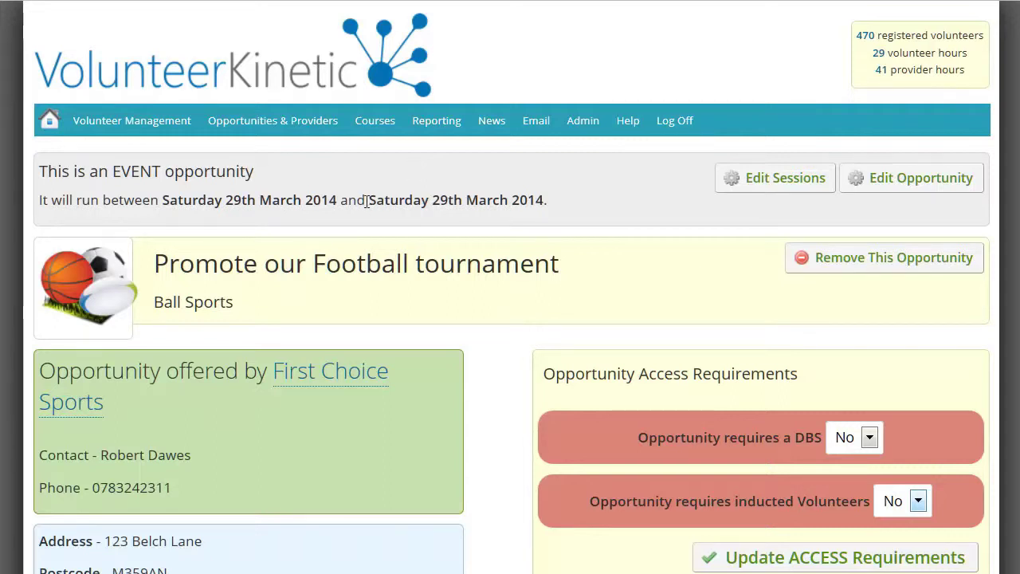
- Go to the opportunity events list and open the Football Tournament event for editing
{"action": "mouse_move", "coordinate": [271, 127]}
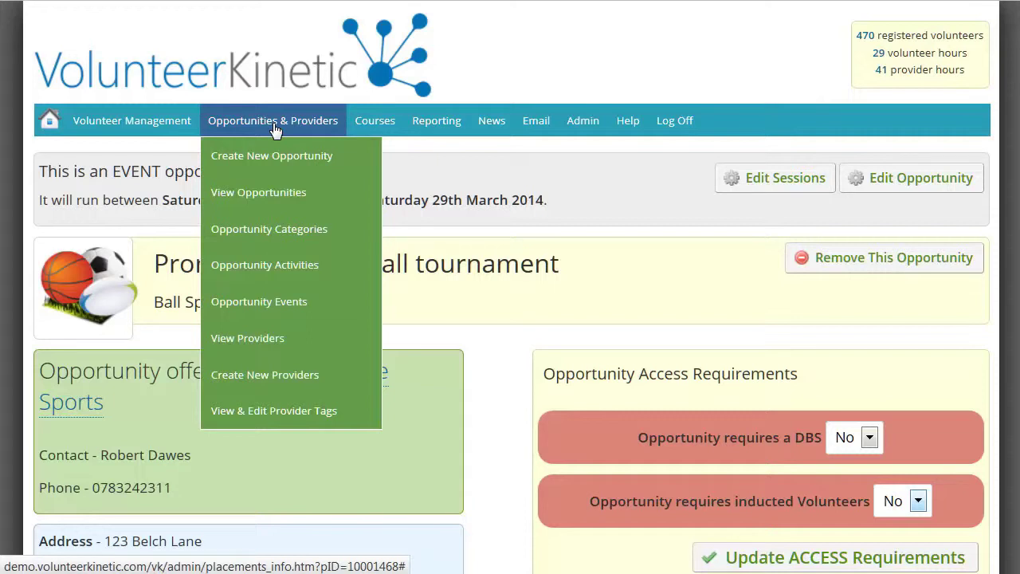
{"action": "left_click", "coordinate": [294, 311]}
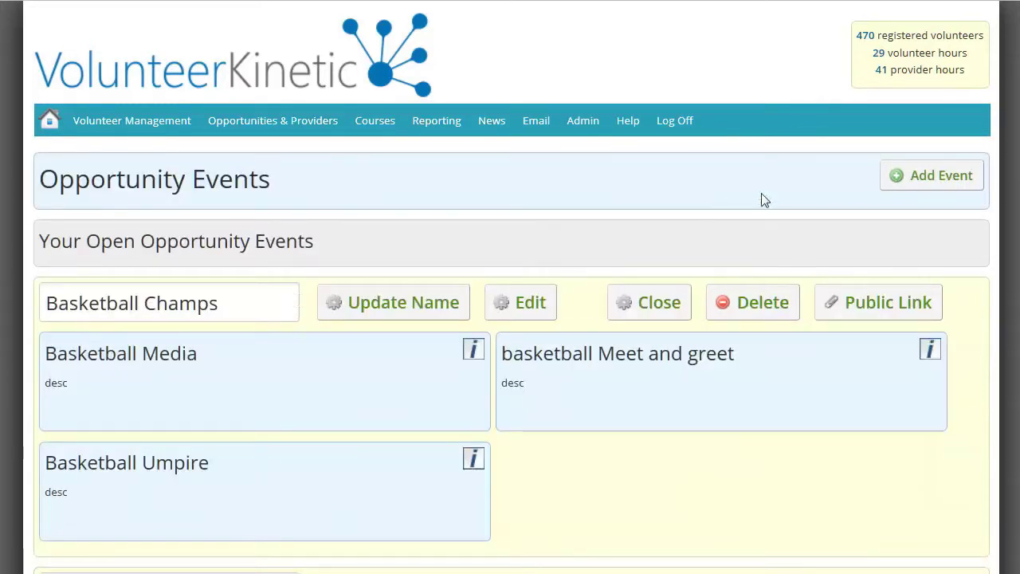
{"action": "scroll", "coordinate": [510, 287], "scroll_direction": "down", "scroll_amount": 5}
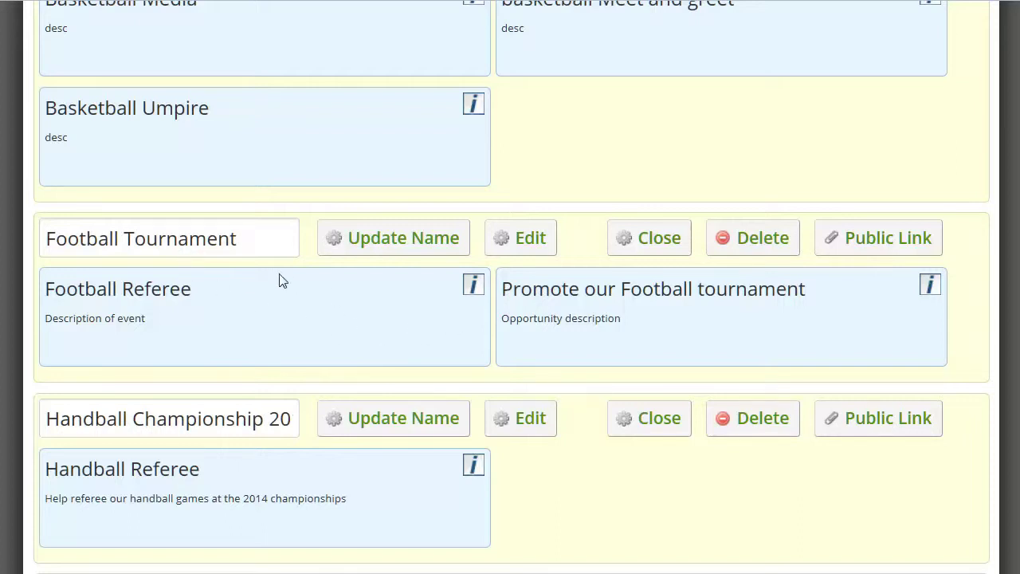
{"action": "left_click", "coordinate": [245, 240]}
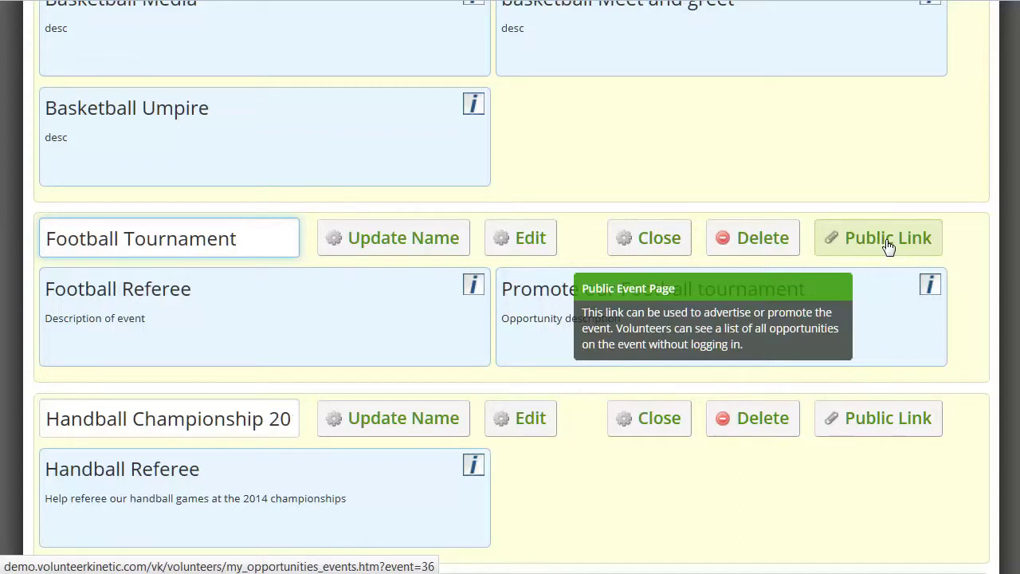
{"action": "left_click", "coordinate": [519, 249]}
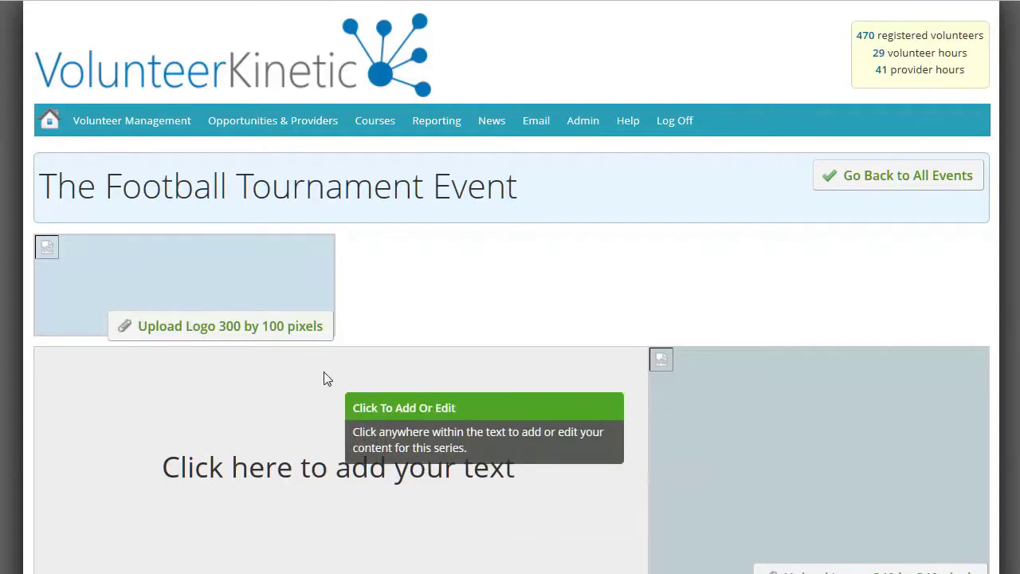
- Upload tournament-poster.jpg from the Football Tournament folder in the Pictures library as the event's logo
{"action": "left_click", "coordinate": [228, 340]}
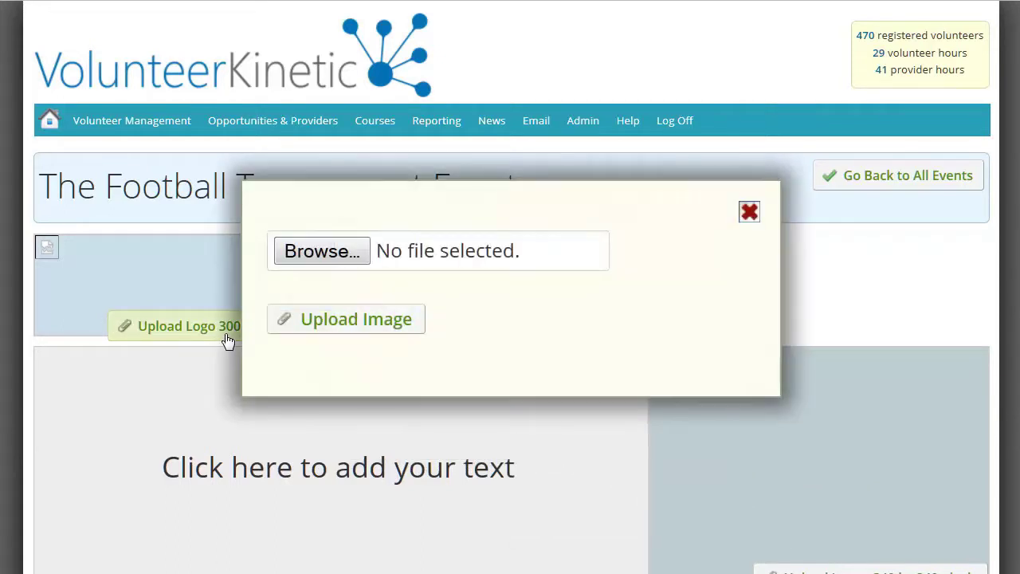
{"action": "left_click", "coordinate": [345, 262]}
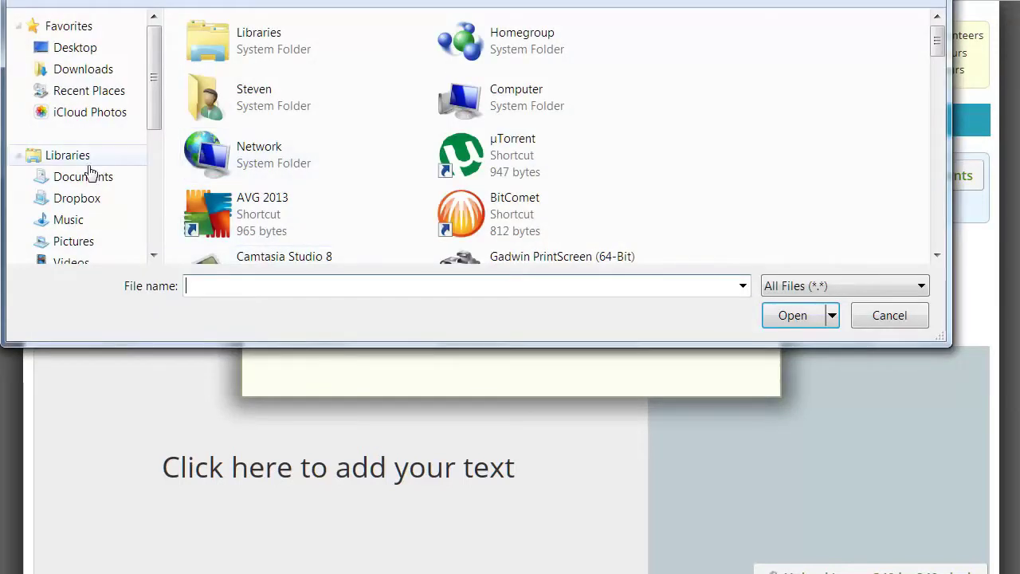
{"action": "left_click", "coordinate": [73, 241]}
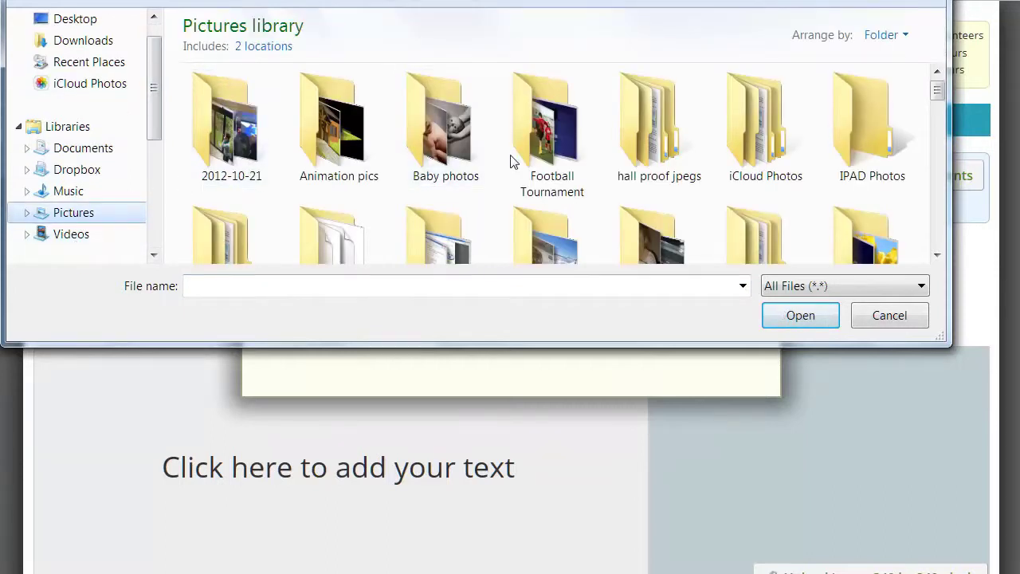
{"action": "double_click", "coordinate": [564, 149]}
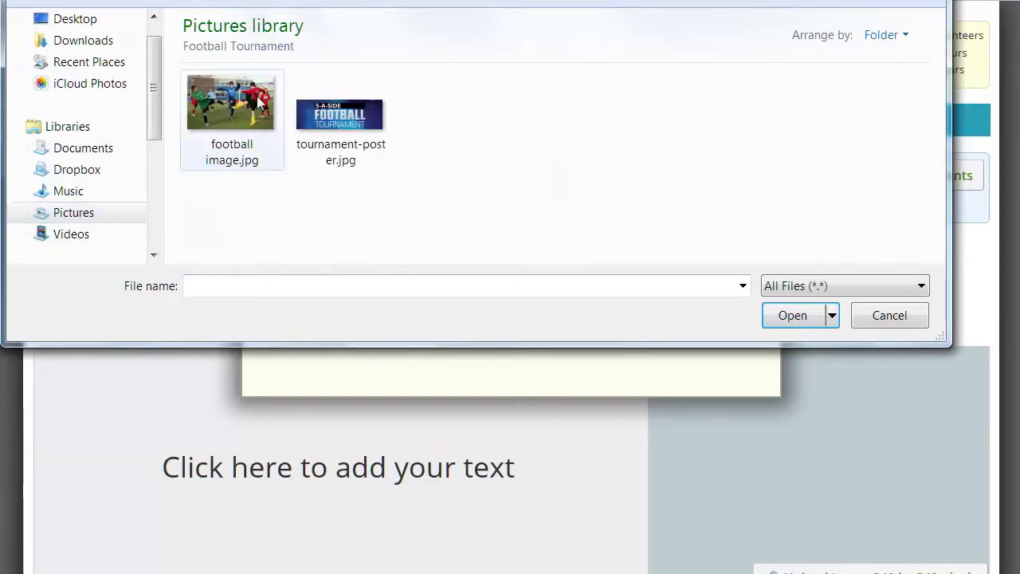
{"action": "left_click", "coordinate": [351, 119]}
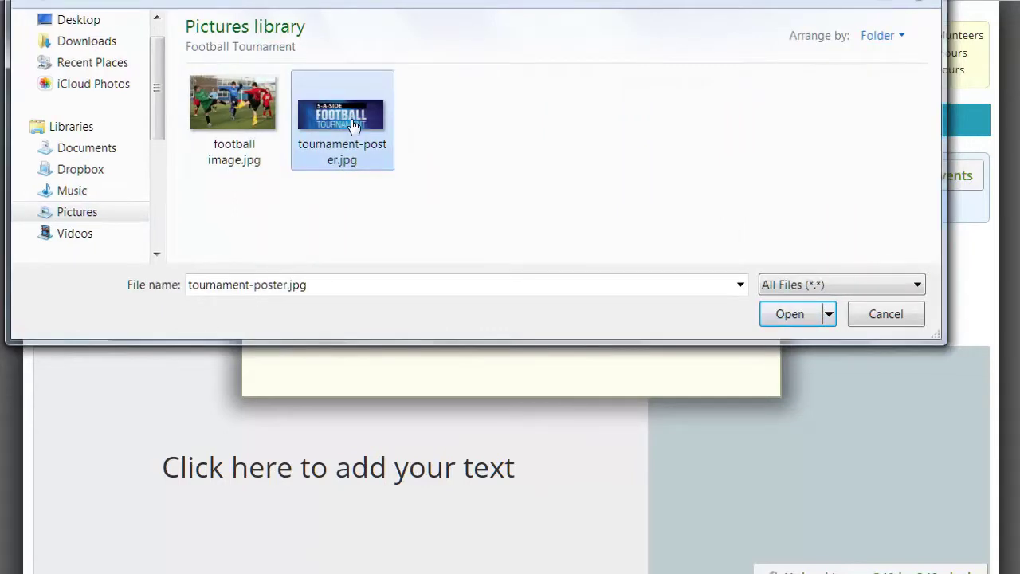
{"action": "double_click", "coordinate": [353, 125]}
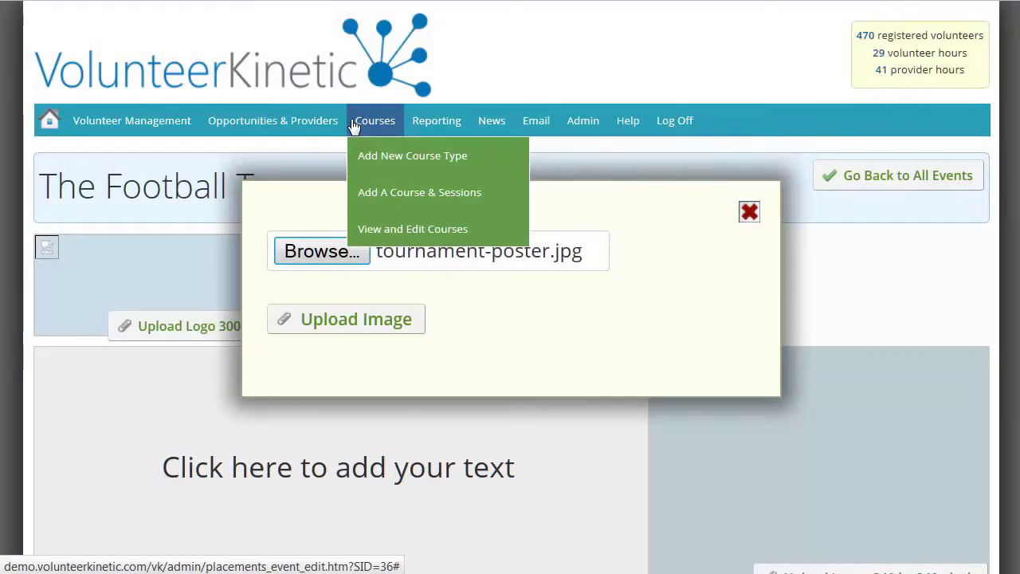
{"action": "left_click", "coordinate": [348, 321]}
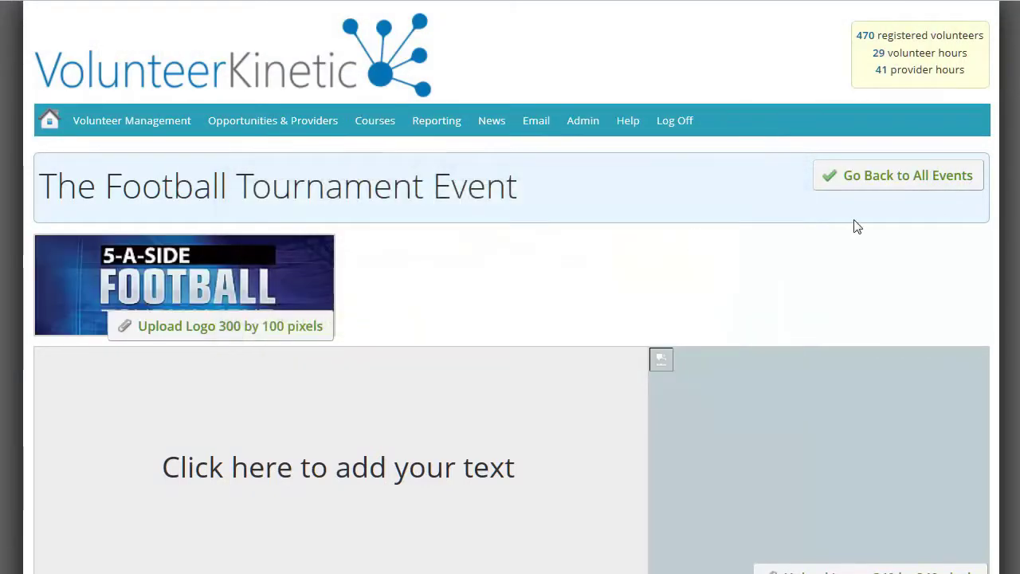
- Upload football image.jpg as the event's 340 by 240 pixel image
{"action": "scroll", "coordinate": [1016, 337], "scroll_direction": "down", "scroll_amount": 2}
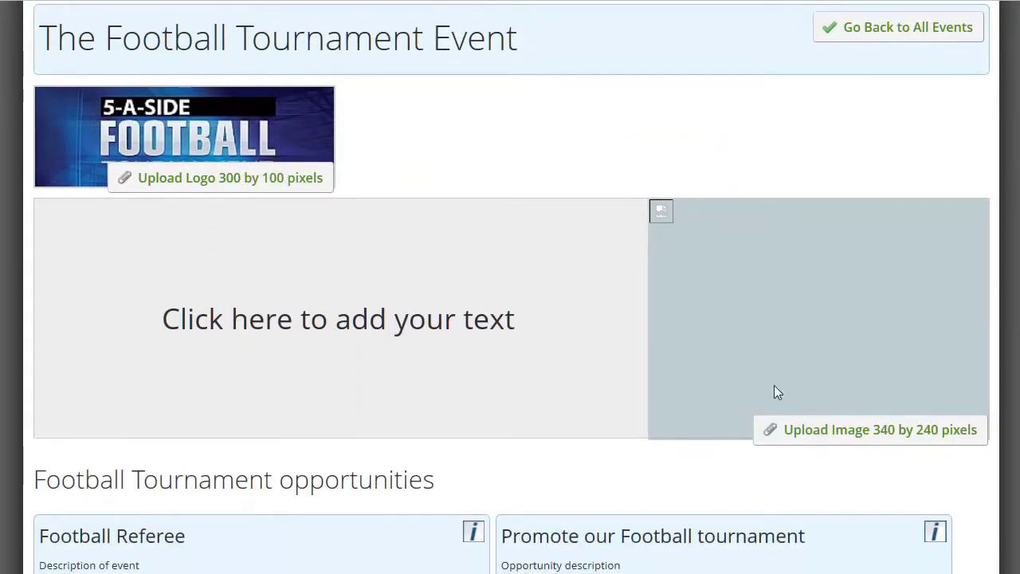
{"action": "left_click", "coordinate": [808, 434]}
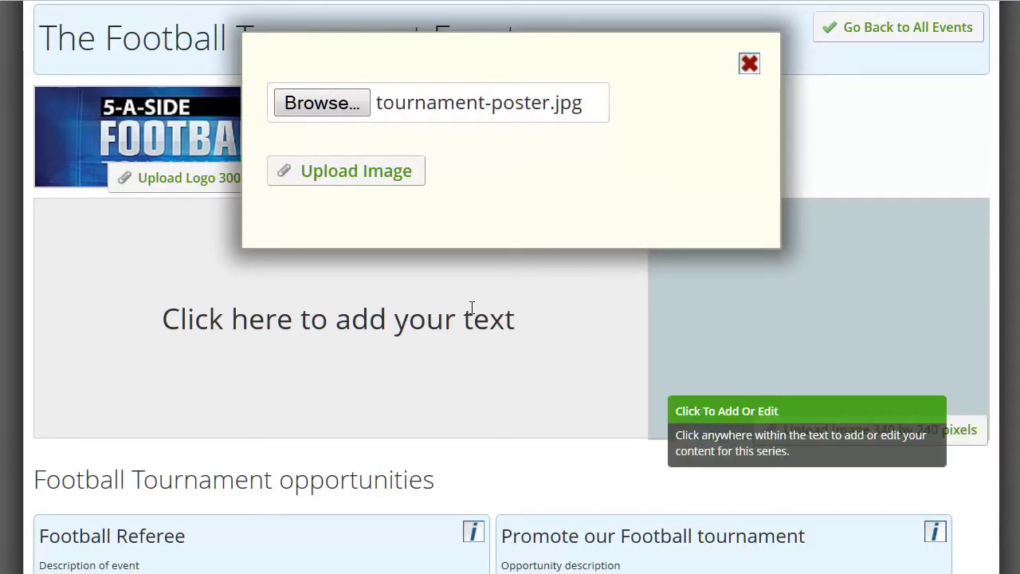
{"action": "left_click", "coordinate": [308, 116]}
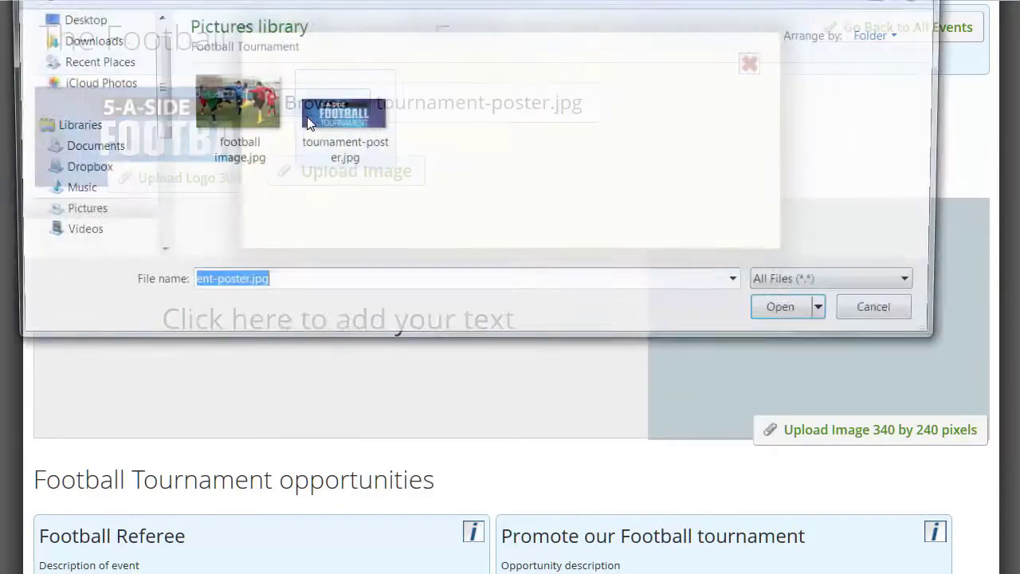
{"action": "double_click", "coordinate": [269, 113]}
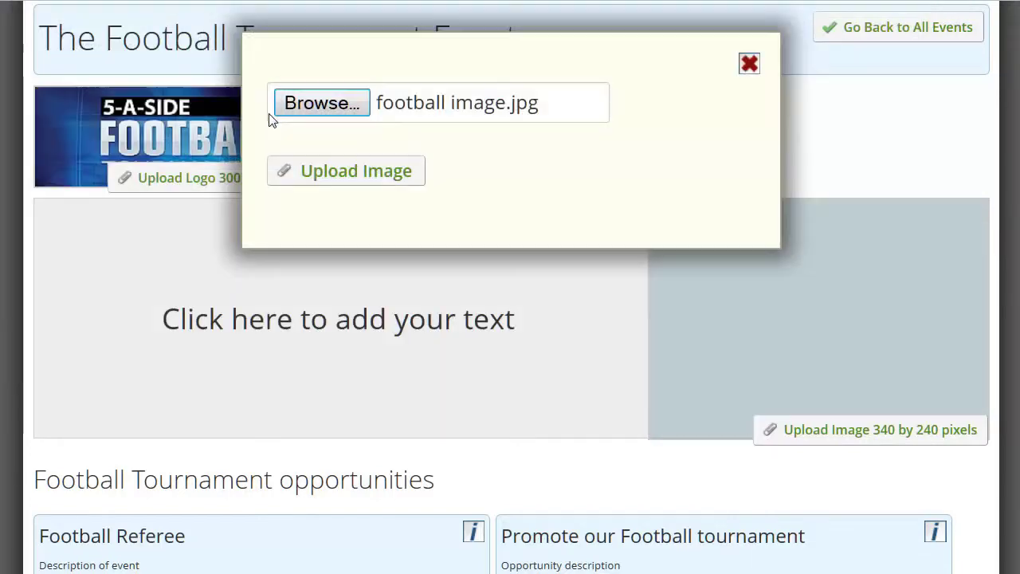
{"action": "left_click", "coordinate": [391, 173]}
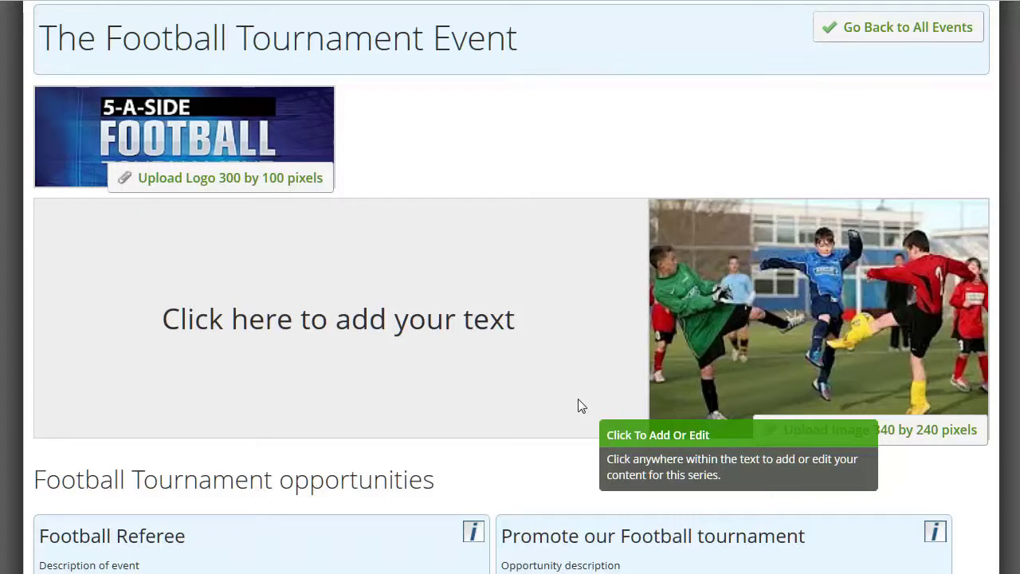
- Enter the event's text as "This is where you would add your description of the tournament."
{"action": "left_click", "coordinate": [198, 319]}
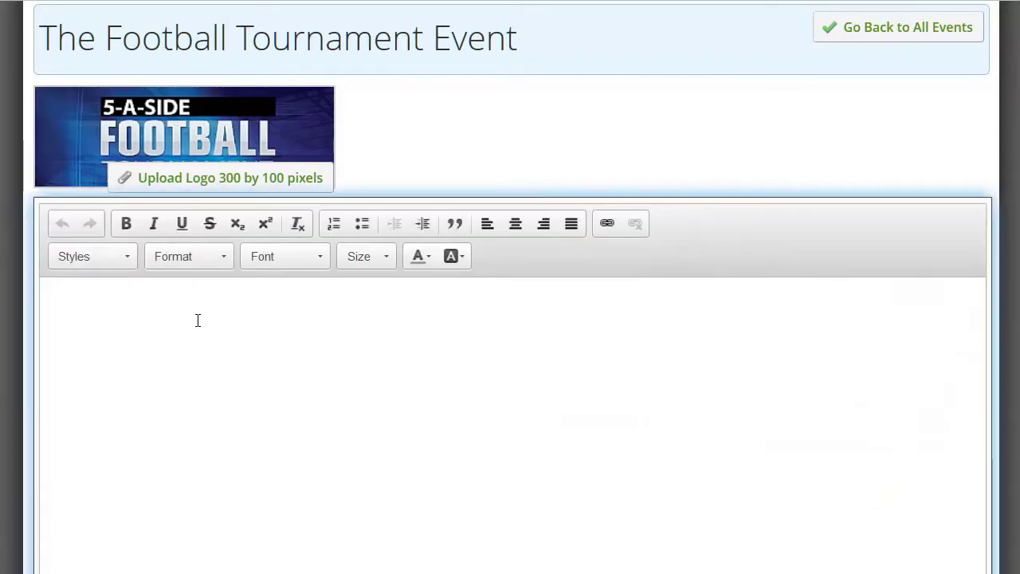
{"action": "type", "text": "This "}
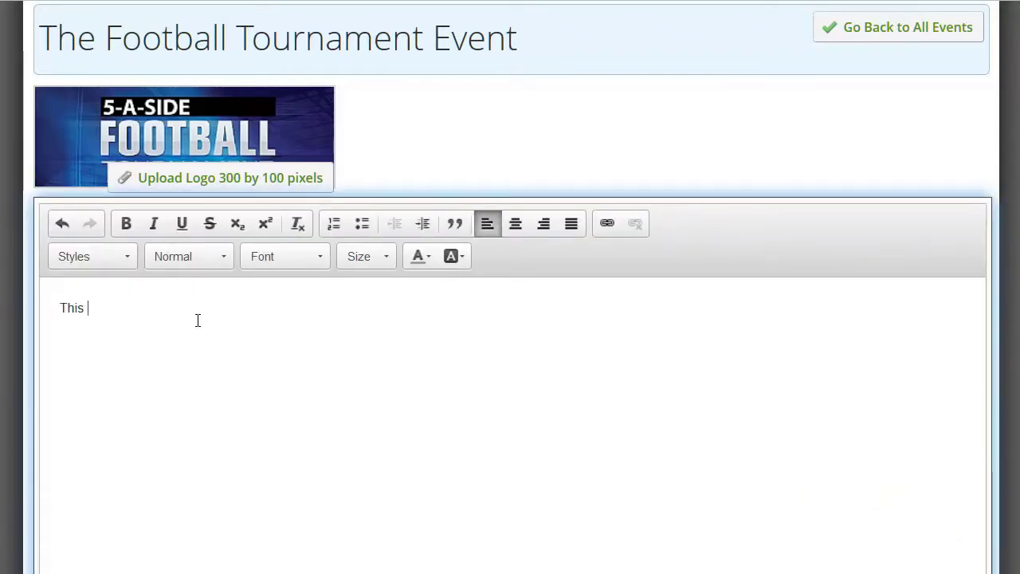
{"action": "type", "text": "is where you "}
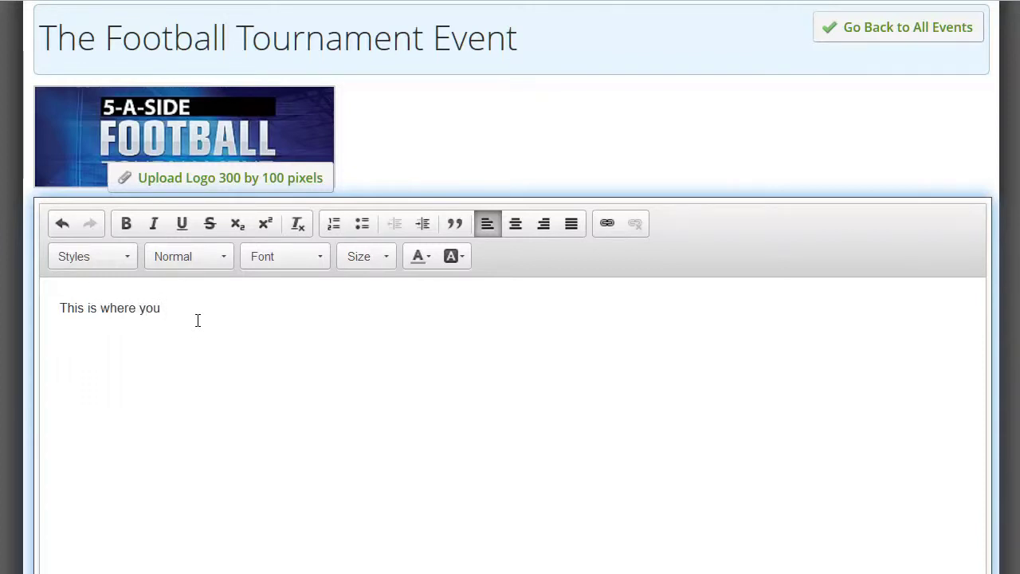
{"action": "type", "text": "would add your des"}
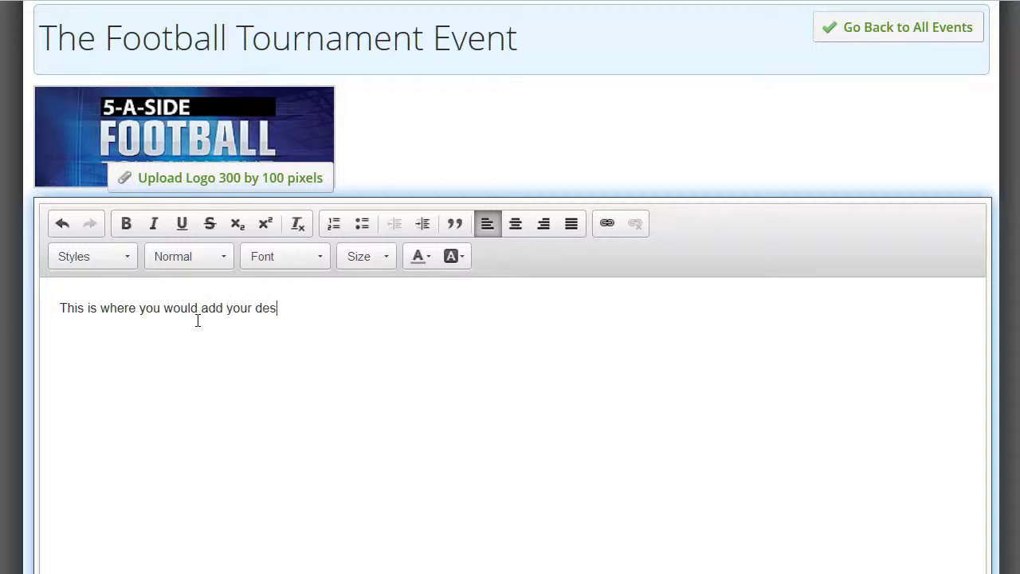
{"action": "type", "text": "cription "}
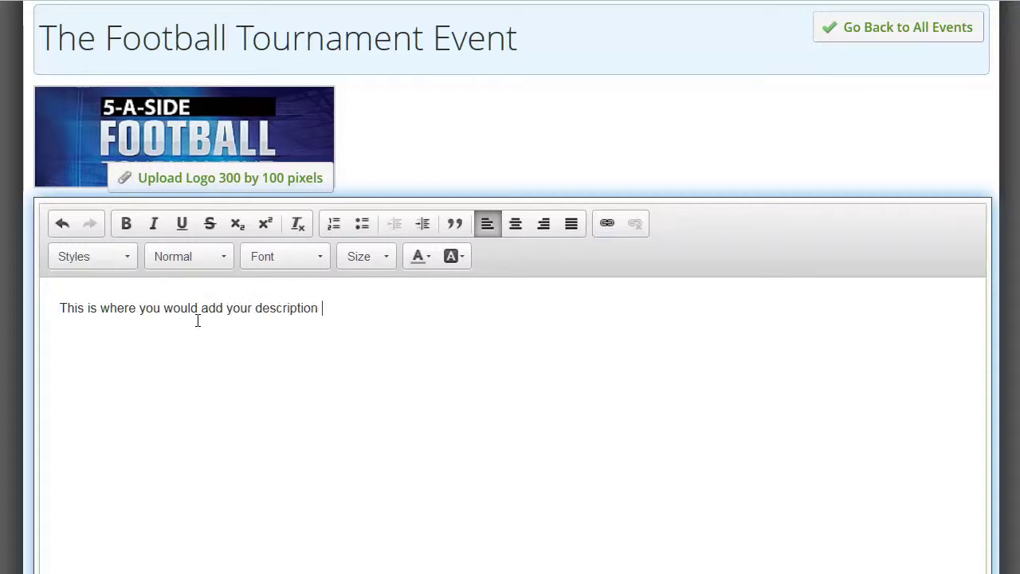
{"action": "type", "text": "of the tour"}
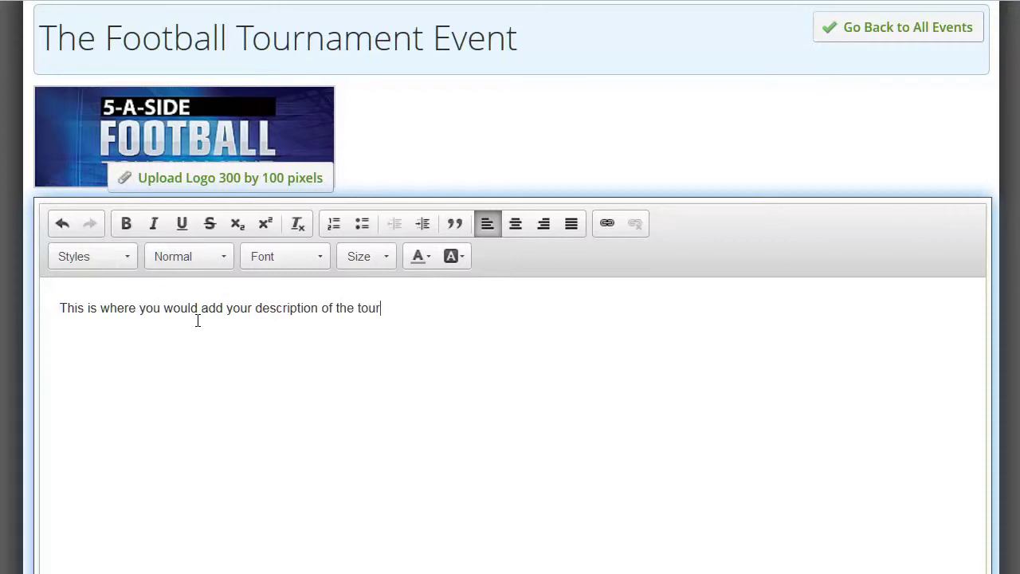
{"action": "type", "text": "nament."}
- Copy the description sentence, paste it repeatedly after itself to fill out a long paragraph, and save the changes
{"action": "left_click_drag", "start_coordinate": [427, 310], "coordinate": [45, 312]}
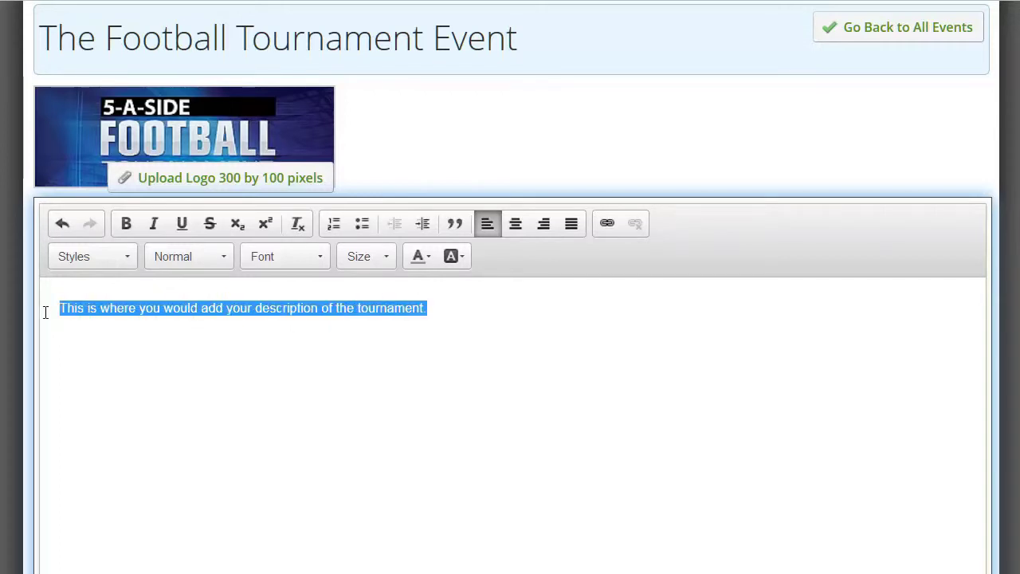
{"action": "left_click", "coordinate": [432, 308]}
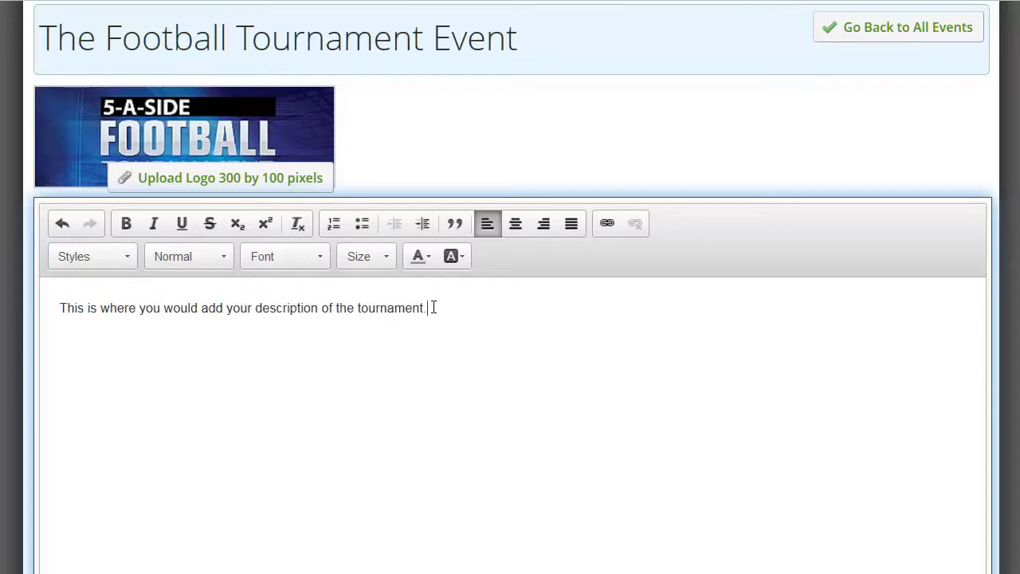
{"action": "key", "text": "ctrl+v"}
{"action": "key", "text": "ctrl+v"}
{"action": "key", "text": "ctrl+v"}
{"action": "key", "text": "ctrl+v"}
{"action": "key", "text": "ctrl+v"}
{"action": "key", "text": "ctrl+v"}
{"action": "key", "text": "ctrl+v"}
{"action": "key", "text": "ctrl+v"}
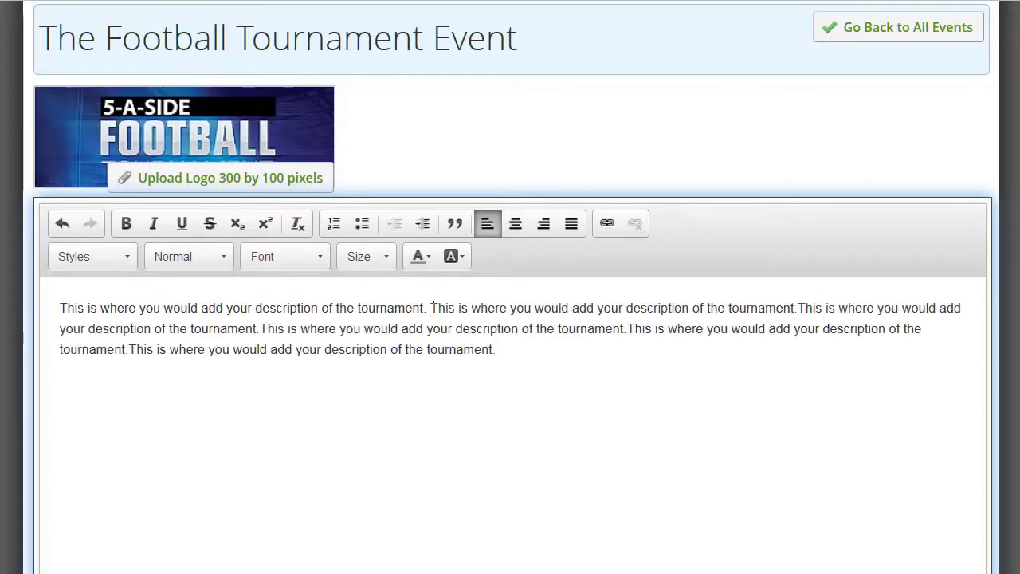
{"action": "key", "text": "ctrl+v"}
{"action": "key", "text": "ctrl+v"}
{"action": "key", "text": "ctrl+v"}
{"action": "key", "text": "ctrl+v"}
{"action": "key", "text": "ctrl+v"}
{"action": "key", "text": "ctrl+v"}
{"action": "key", "text": "ctrl+v"}
{"action": "key", "text": "ctrl+v"}
{"action": "key", "text": "ctrl+v"}
{"action": "key", "text": "ctrl+v"}
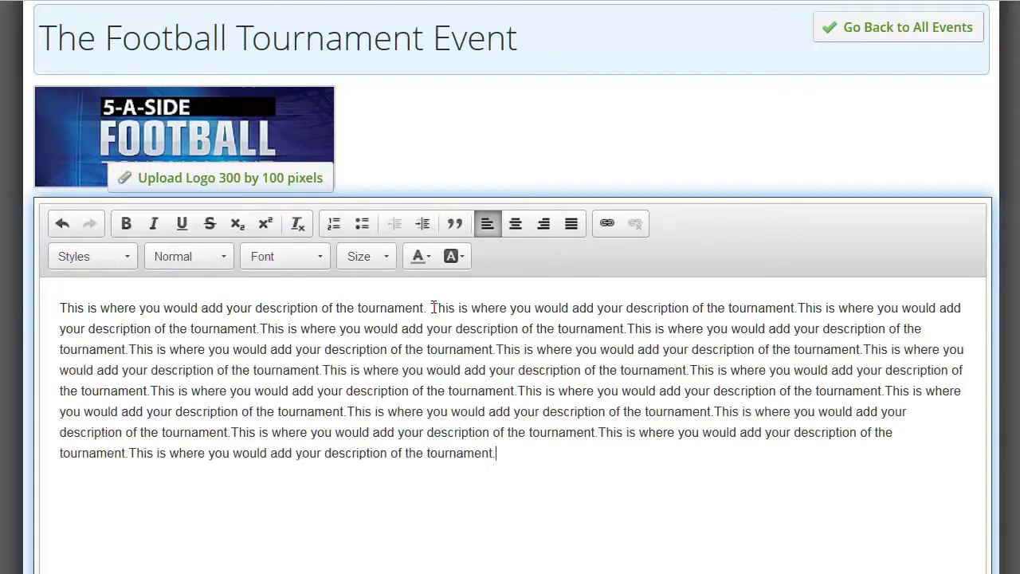
{"action": "key", "text": "ctrl+v"}
{"action": "key", "text": "ctrl+v"}
{"action": "key", "text": "ctrl+v"}
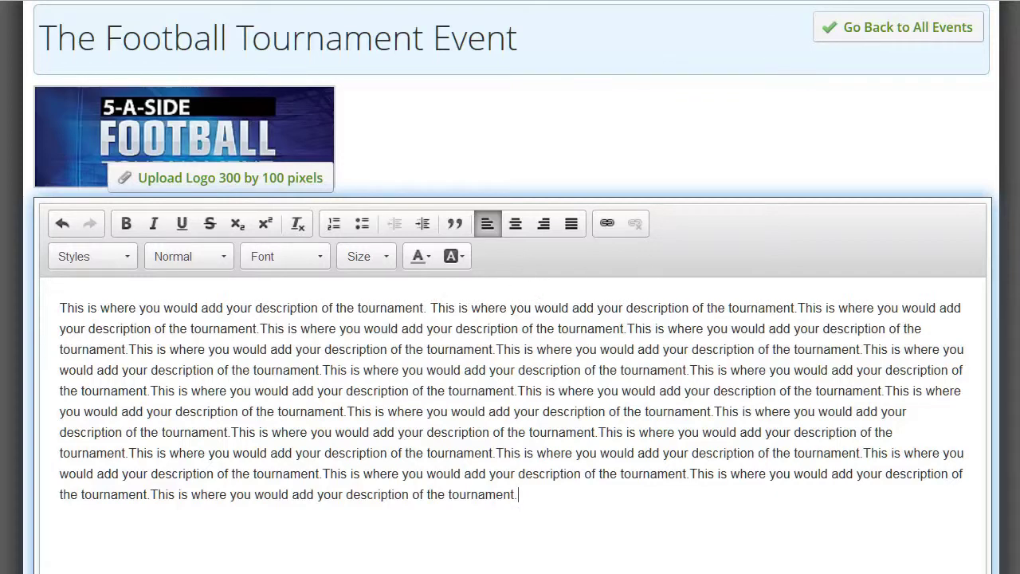
{"action": "scroll", "coordinate": [510, 318], "scroll_direction": "down", "scroll_amount": 3}
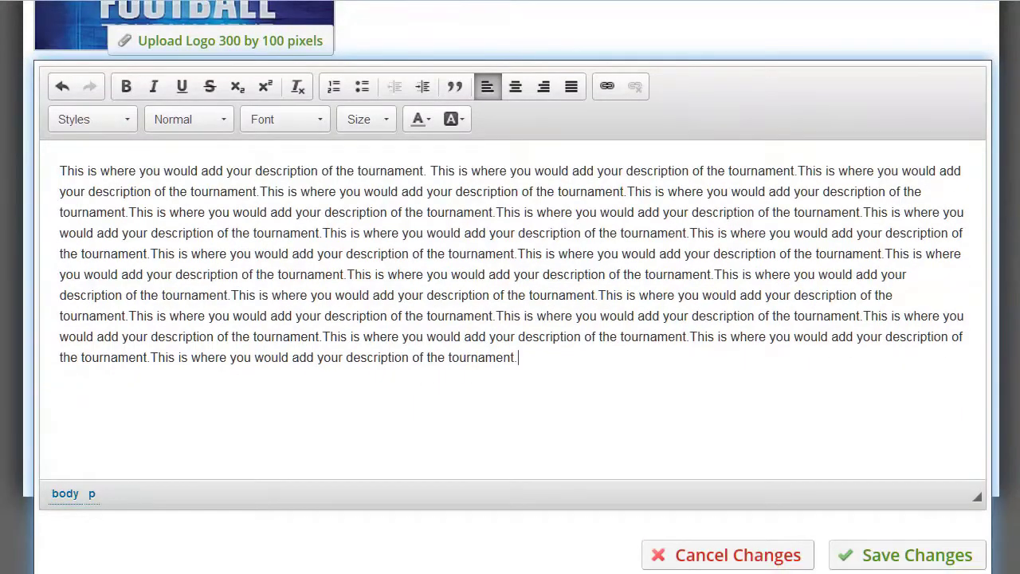
{"action": "left_click", "coordinate": [940, 562]}
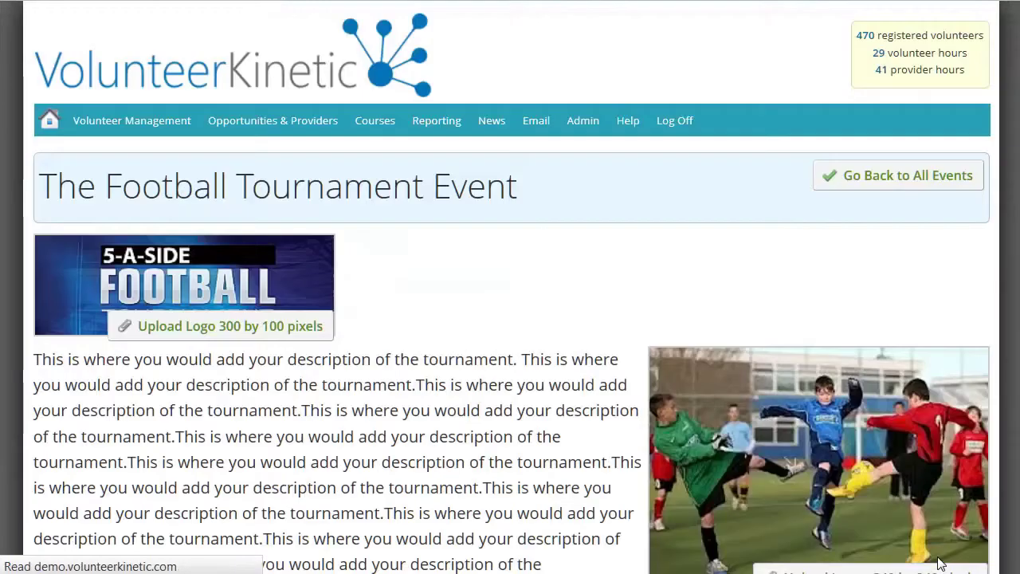
- Return to the list of all events and open the public page of the Football Tournament event
{"action": "scroll", "coordinate": [509, 318], "scroll_direction": "down", "scroll_amount": 4}
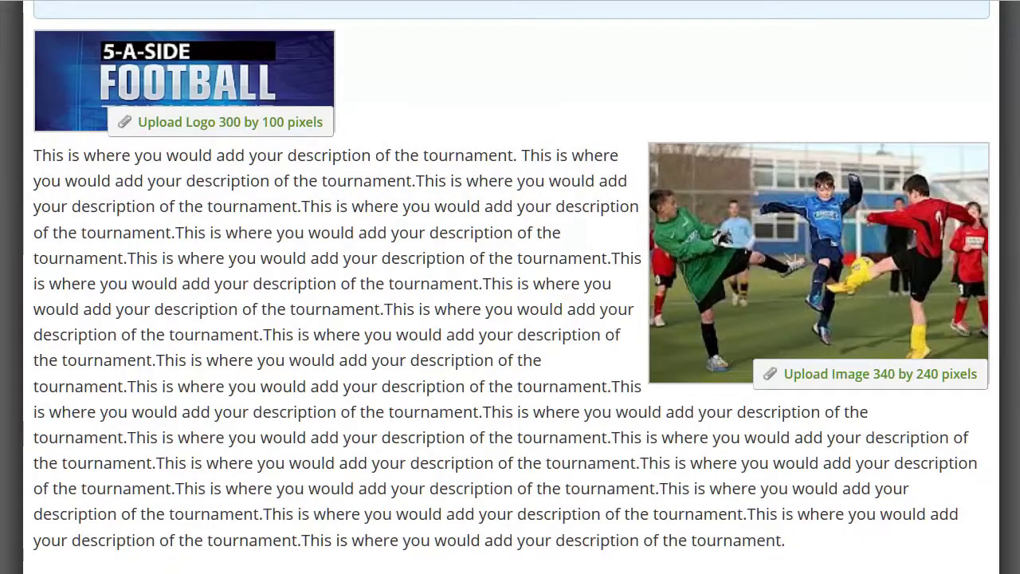
{"action": "scroll", "coordinate": [510, 319], "scroll_direction": "up", "scroll_amount": 3}
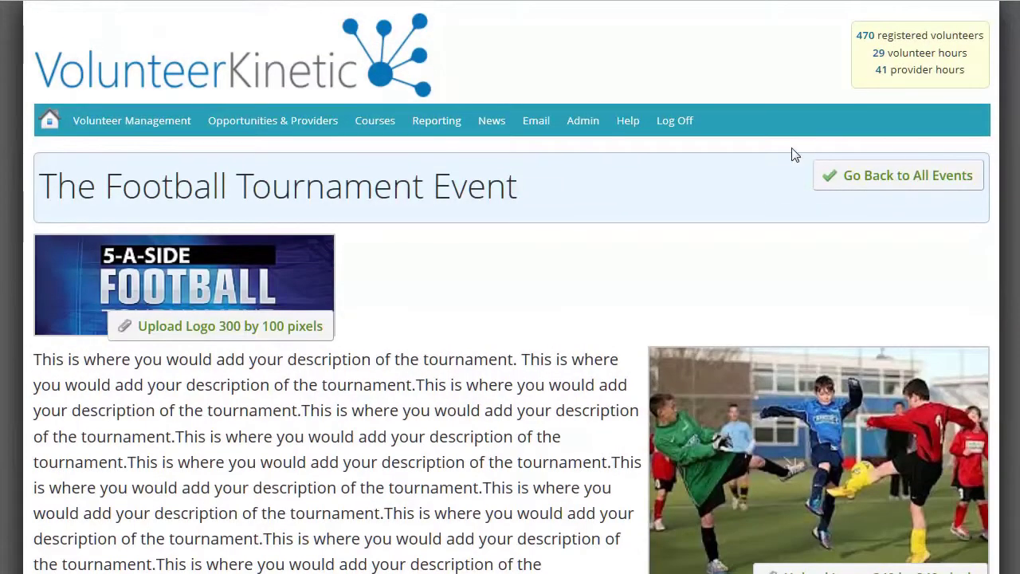
{"action": "left_click", "coordinate": [881, 183]}
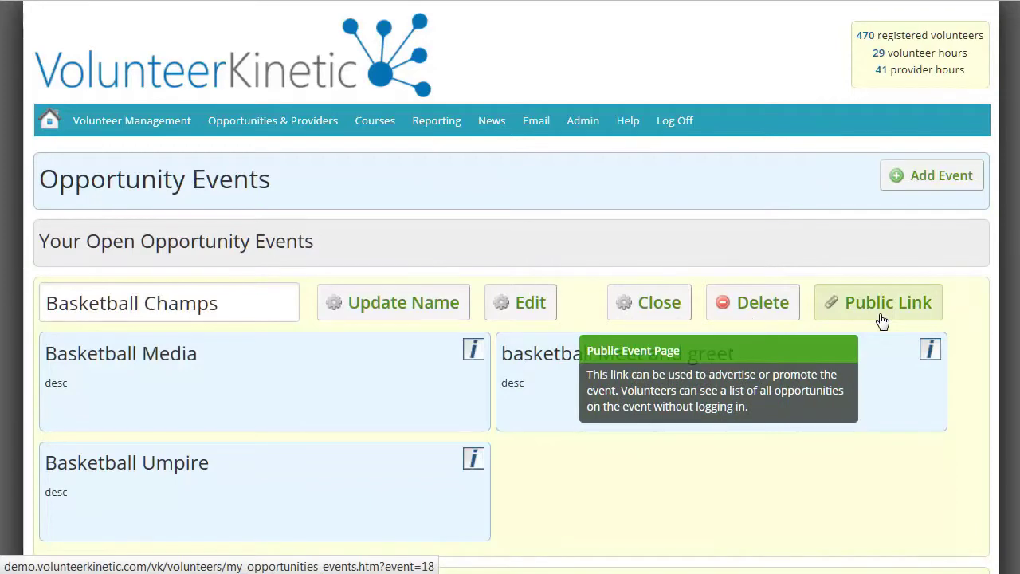
{"action": "scroll", "coordinate": [510, 319], "scroll_direction": "down", "scroll_amount": 3}
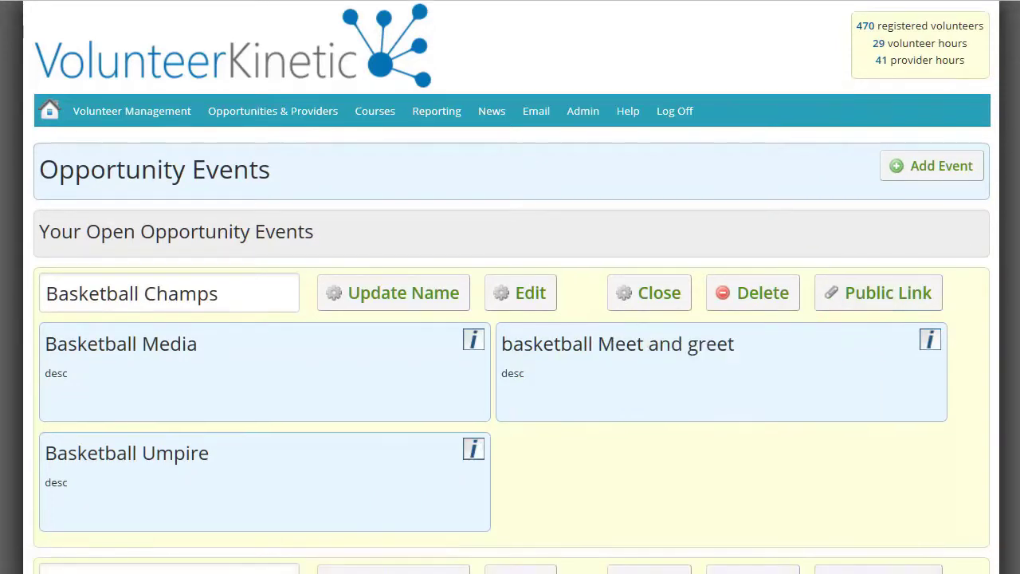
{"action": "scroll", "coordinate": [510, 319], "scroll_direction": "down", "scroll_amount": 2}
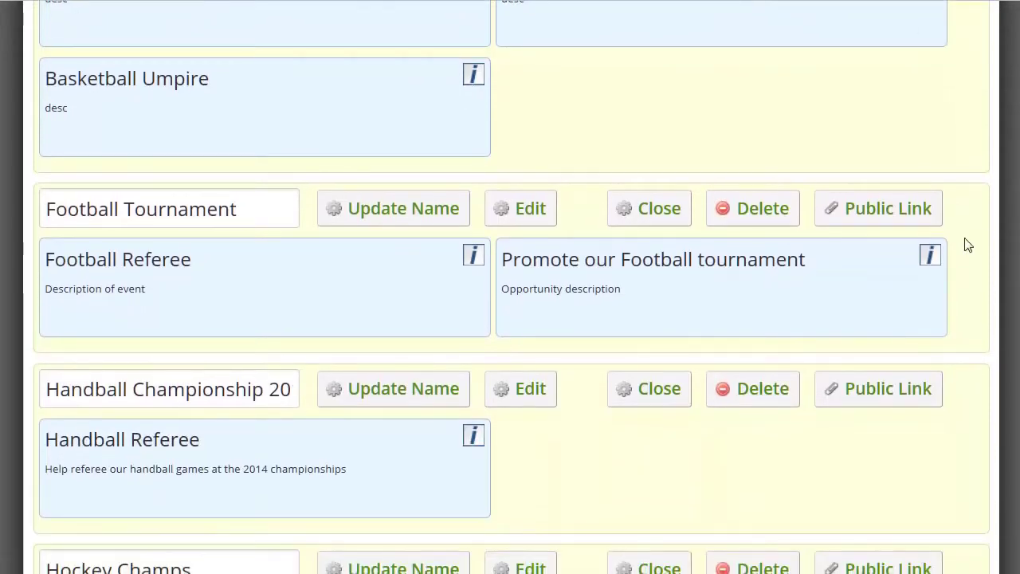
{"action": "left_click", "coordinate": [876, 223]}
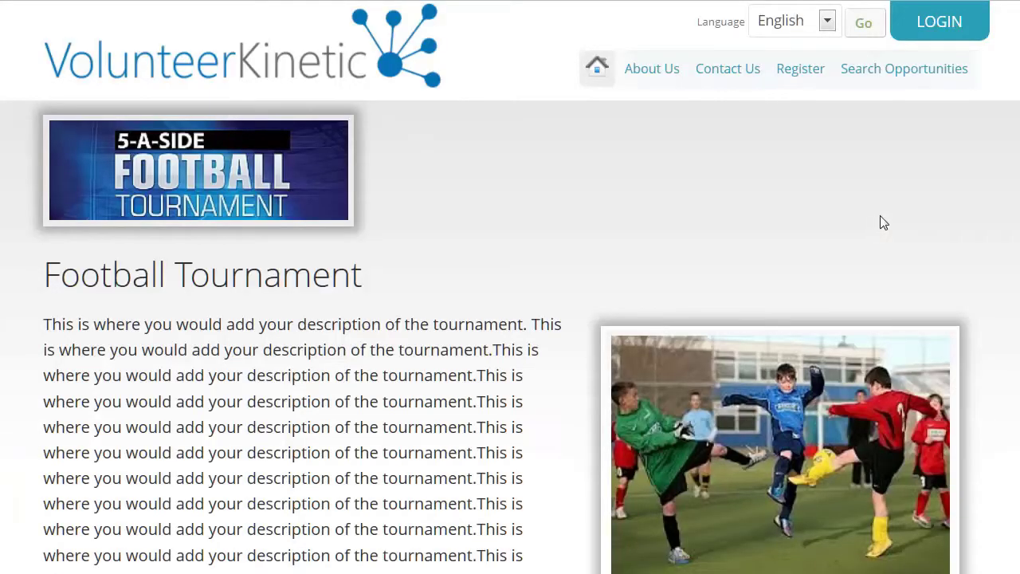
- Examine the public event page down to its opportunities and choose to register for the Football Referee opportunity
{"action": "scroll", "coordinate": [510, 287], "scroll_direction": "down", "scroll_amount": 2}
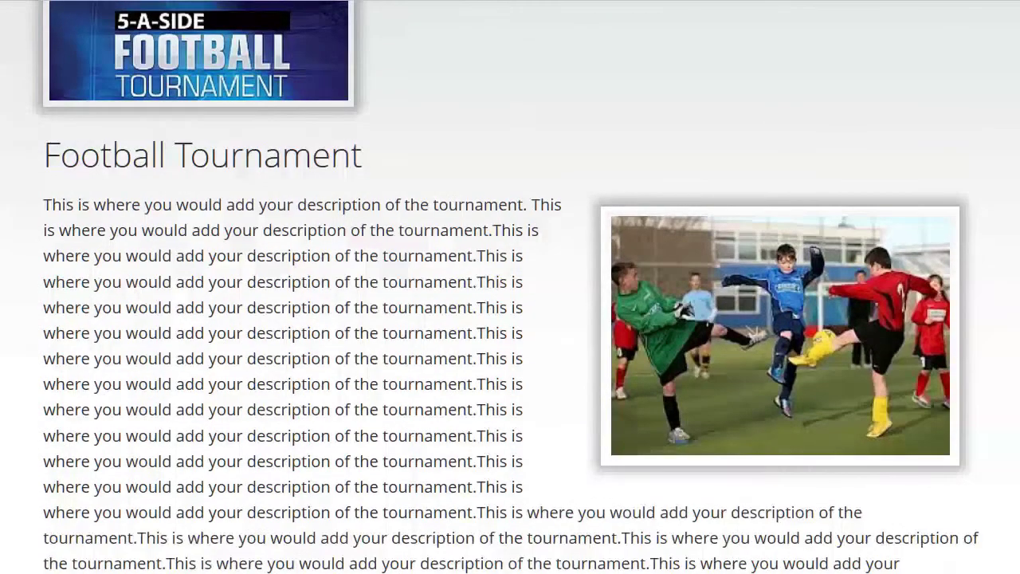
{"action": "scroll", "coordinate": [509, 287], "scroll_direction": "down", "scroll_amount": 6}
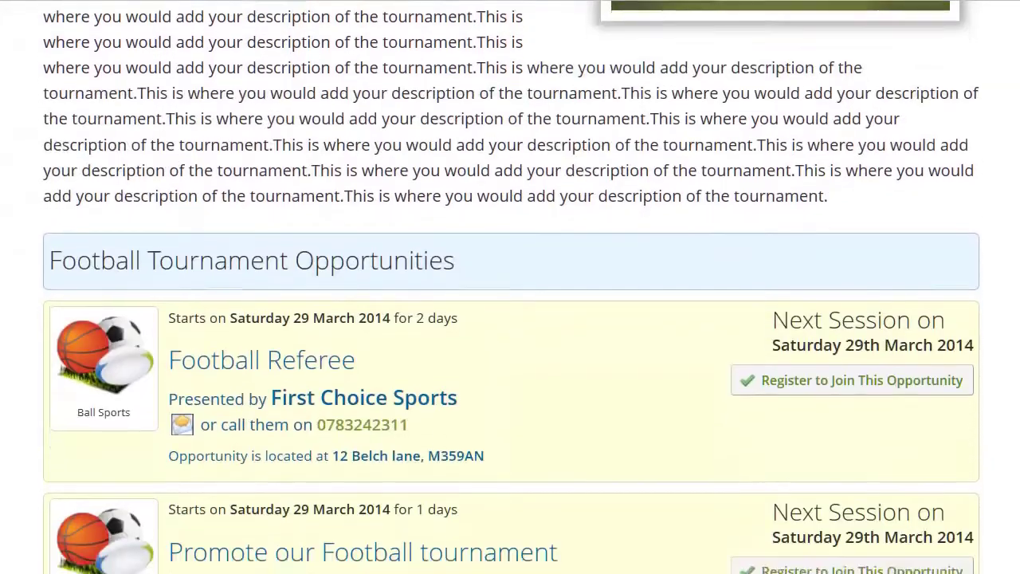
{"action": "scroll", "coordinate": [510, 287], "scroll_direction": "down", "scroll_amount": 1}
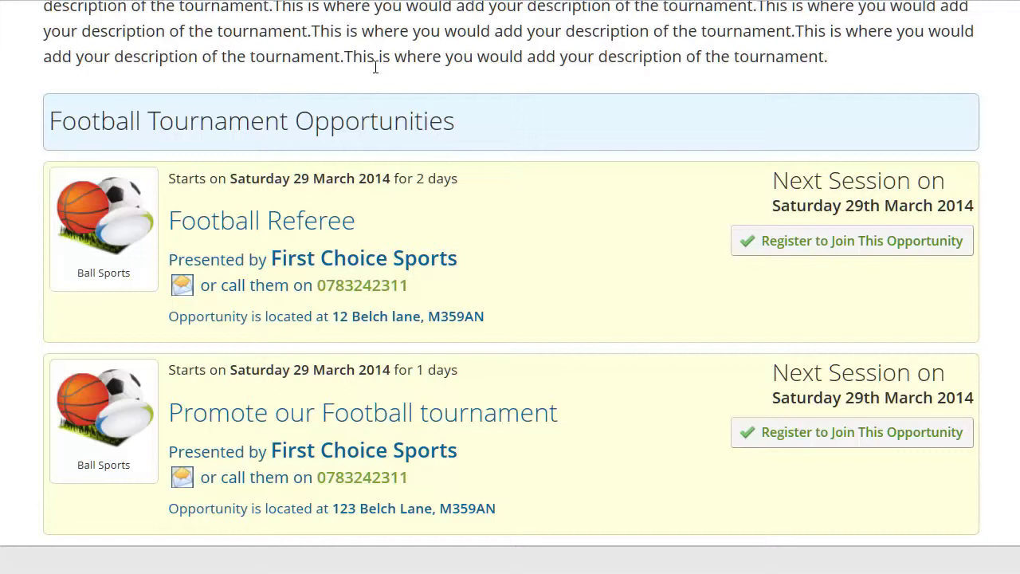
{"action": "left_click", "coordinate": [804, 253]}
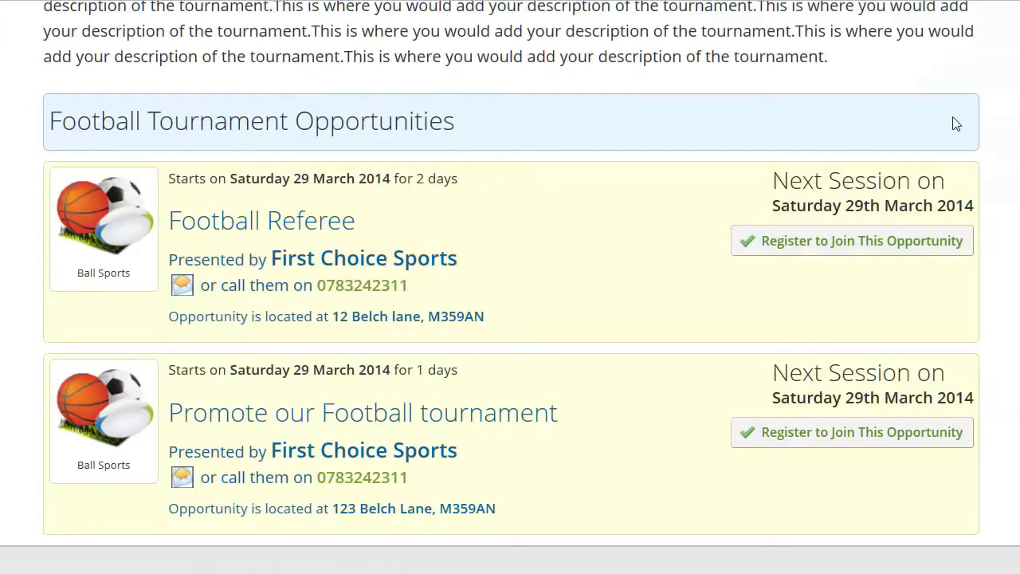
- Return to the administration area, open the volunteer search and list all volunteers without any filters
{"action": "scroll", "coordinate": [510, 287], "scroll_direction": "up", "scroll_amount": 9}
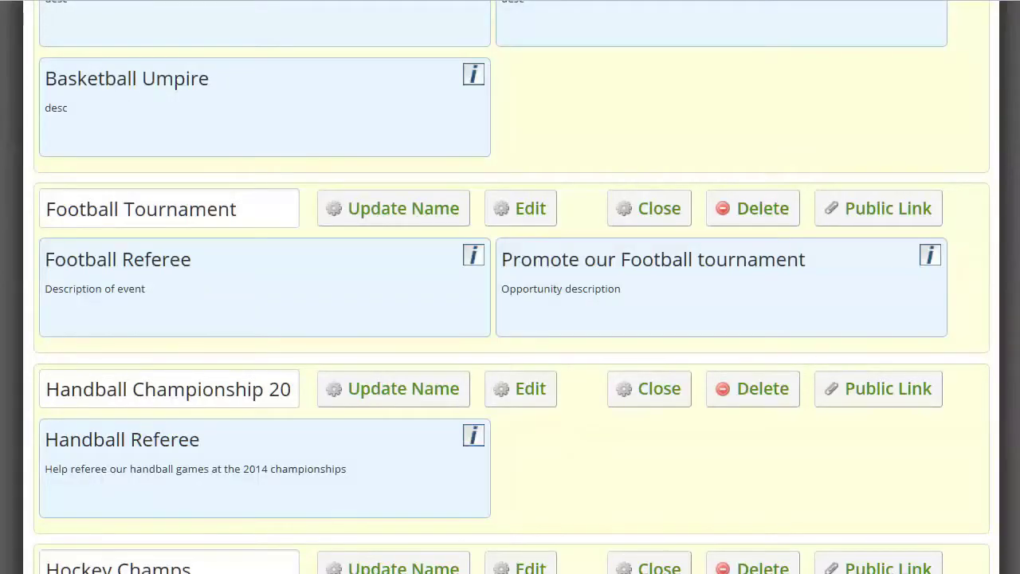
{"action": "scroll", "coordinate": [510, 287], "scroll_direction": "up", "scroll_amount": 5}
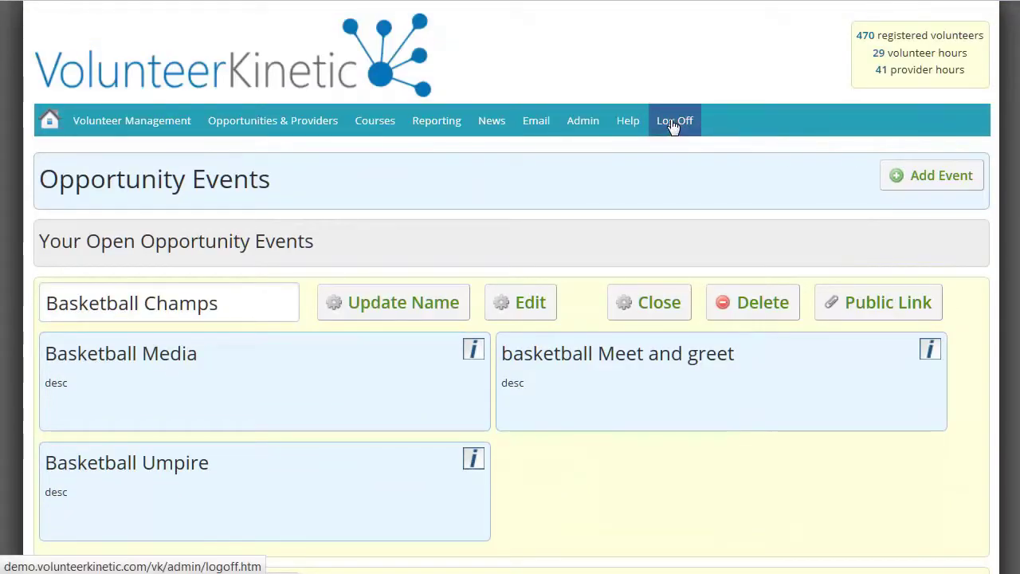
{"action": "left_click", "coordinate": [673, 123]}
{"action": "mouse_move", "coordinate": [102, 117]}
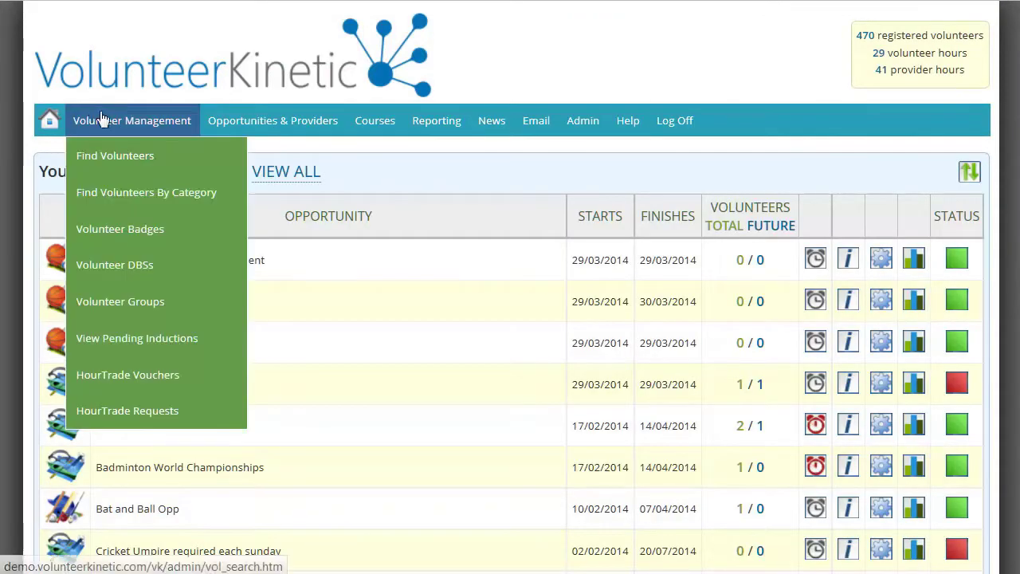
{"action": "left_click", "coordinate": [142, 167]}
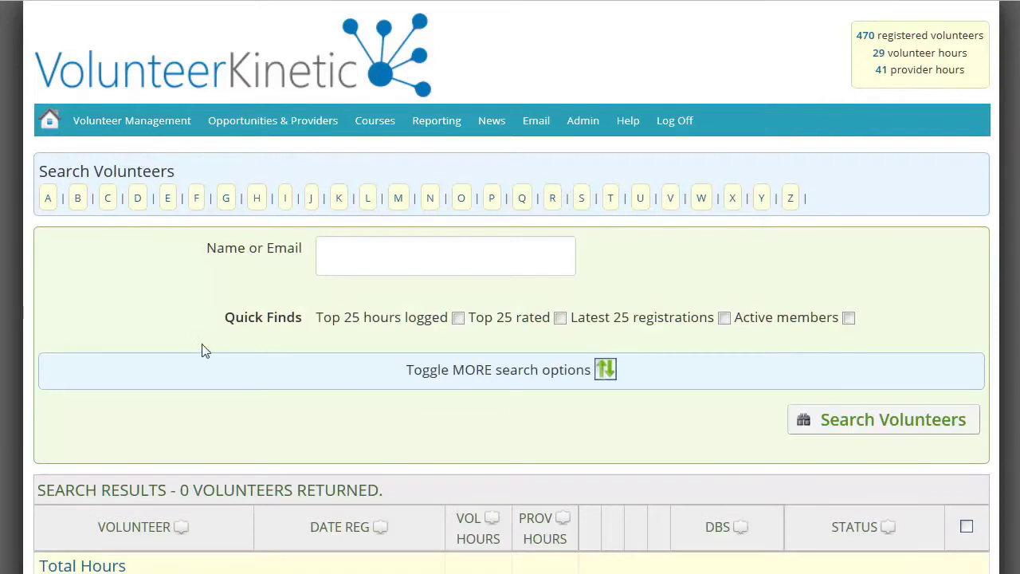
{"action": "left_click", "coordinate": [889, 423]}
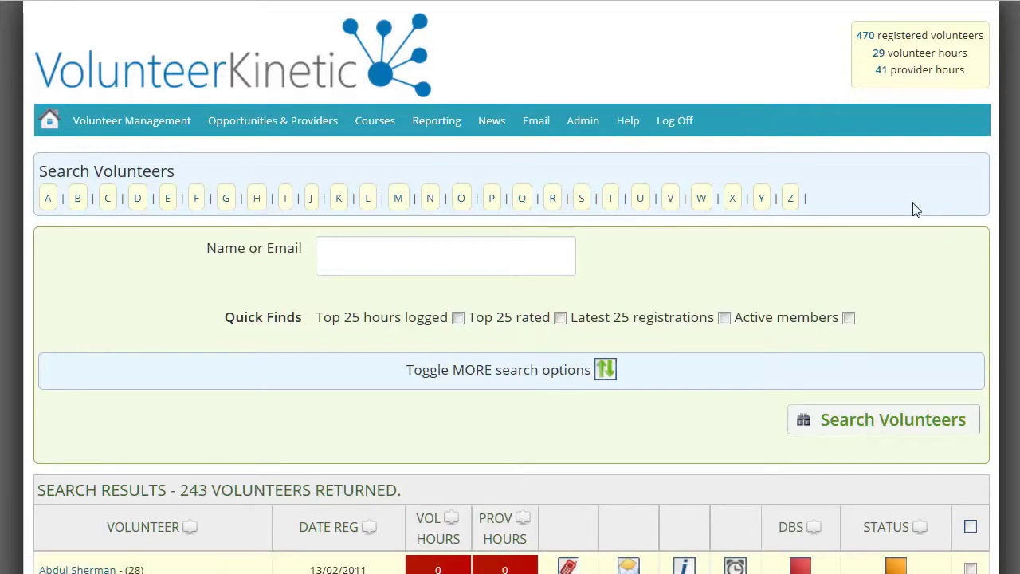
{"action": "scroll", "coordinate": [915, 209], "scroll_direction": "down", "scroll_amount": 5}
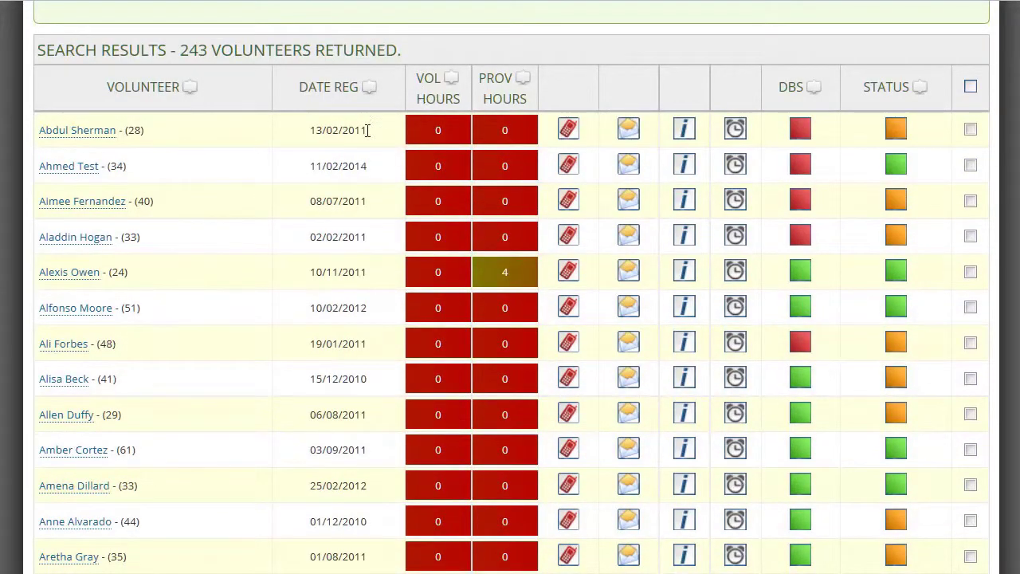
- View the profile summaries of the first three volunteers in the search results and close the last one
{"action": "left_click", "coordinate": [216, 134]}
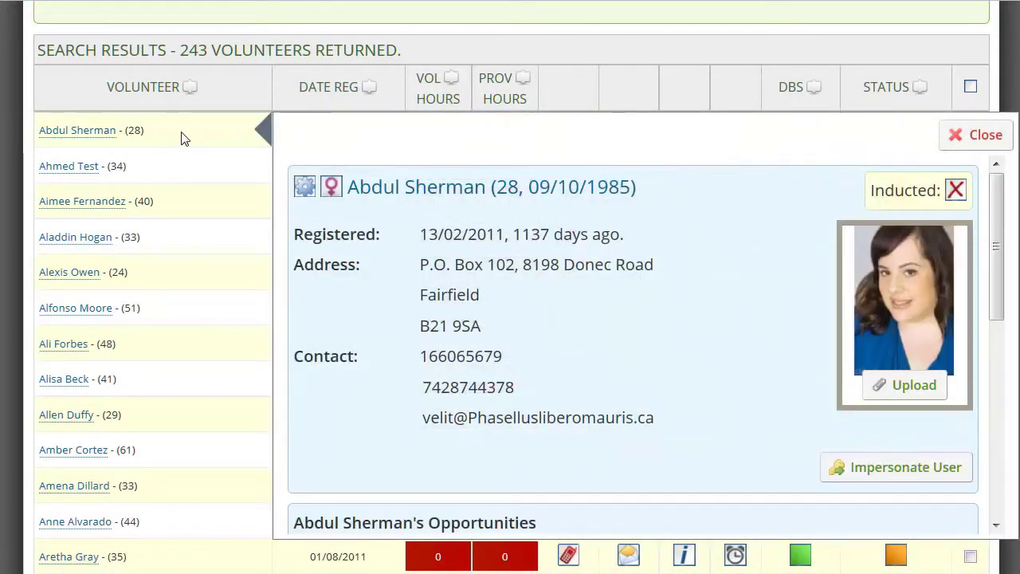
{"action": "left_click", "coordinate": [190, 169]}
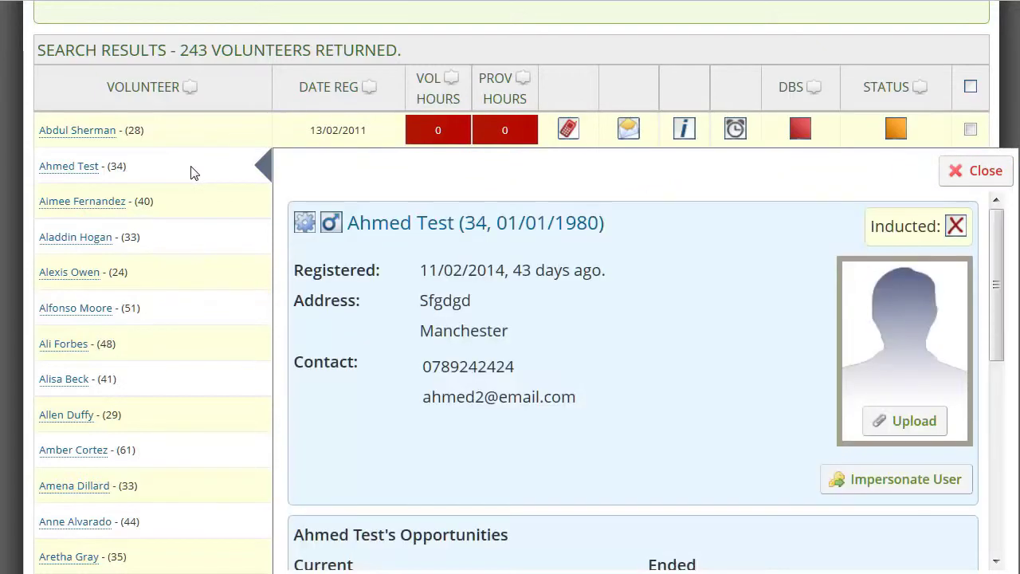
{"action": "left_click", "coordinate": [196, 206]}
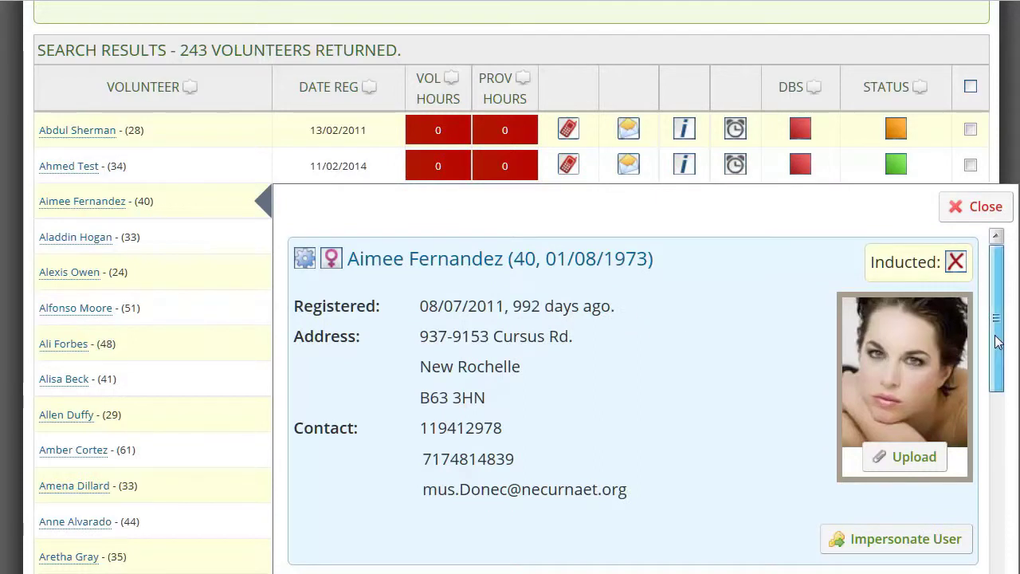
{"action": "left_click_drag", "start_coordinate": [996, 341], "coordinate": [1000, 317]}
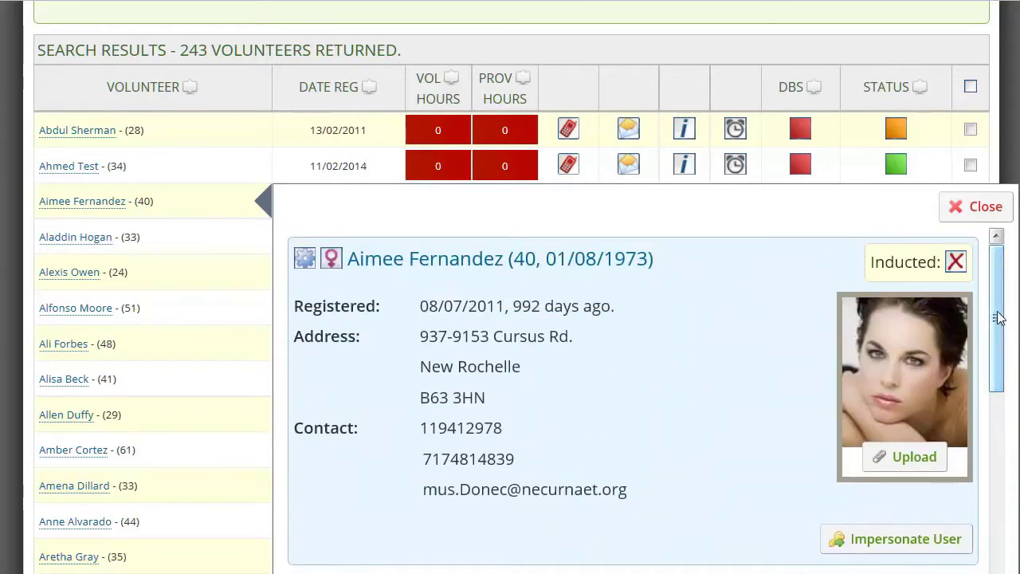
{"action": "left_click", "coordinate": [974, 209]}
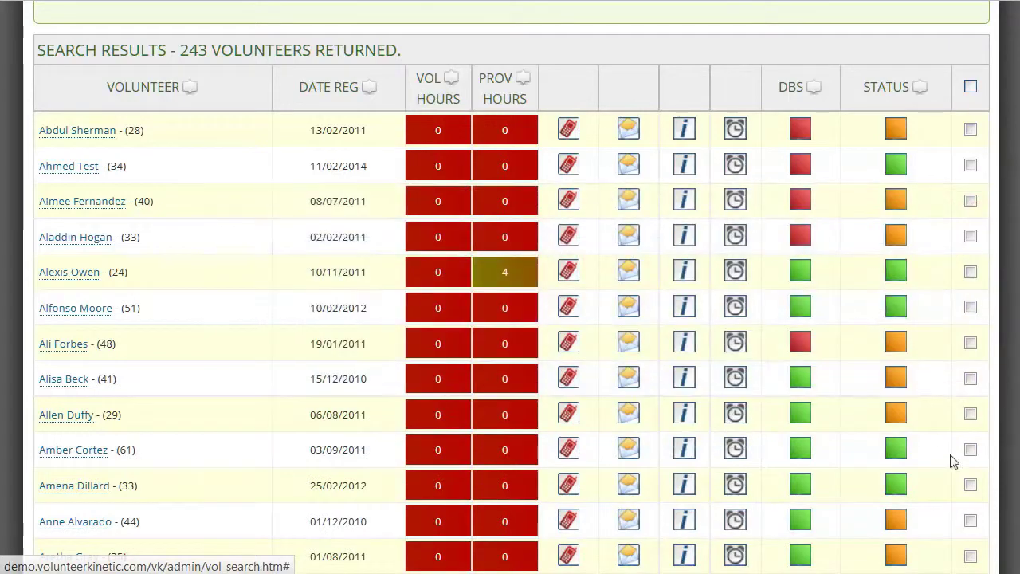
- Expand the additional volunteer search options and examine the available filters, including the choices for City
{"action": "scroll", "coordinate": [915, 364], "scroll_direction": "up", "scroll_amount": 5}
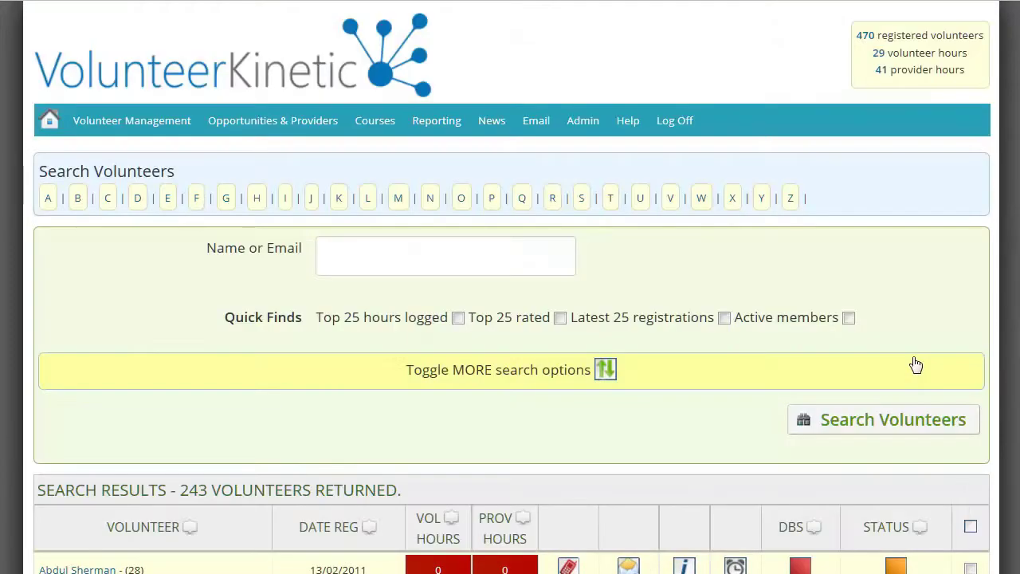
{"action": "left_click", "coordinate": [605, 369]}
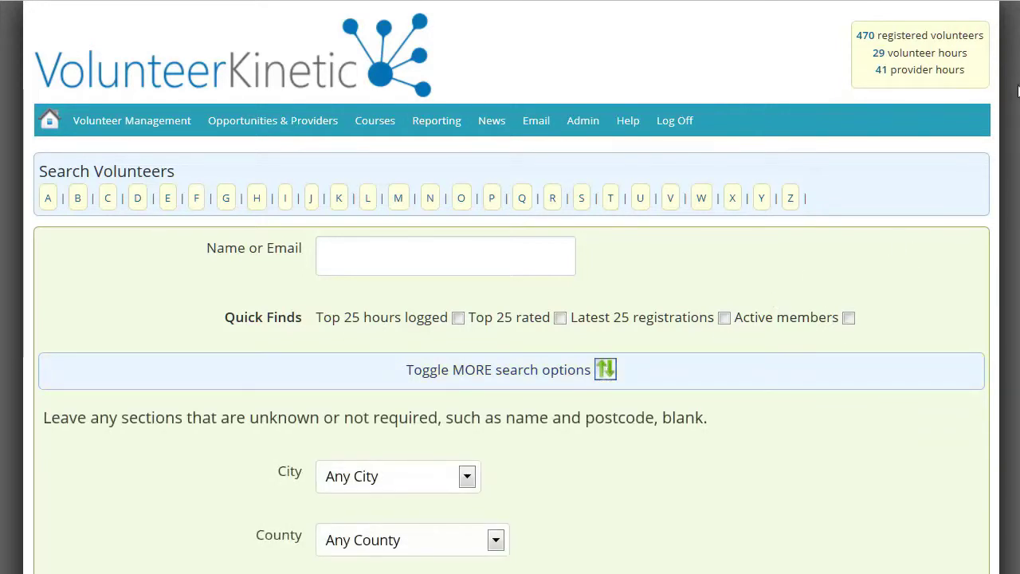
{"action": "scroll", "coordinate": [666, 181], "scroll_direction": "down", "scroll_amount": 3}
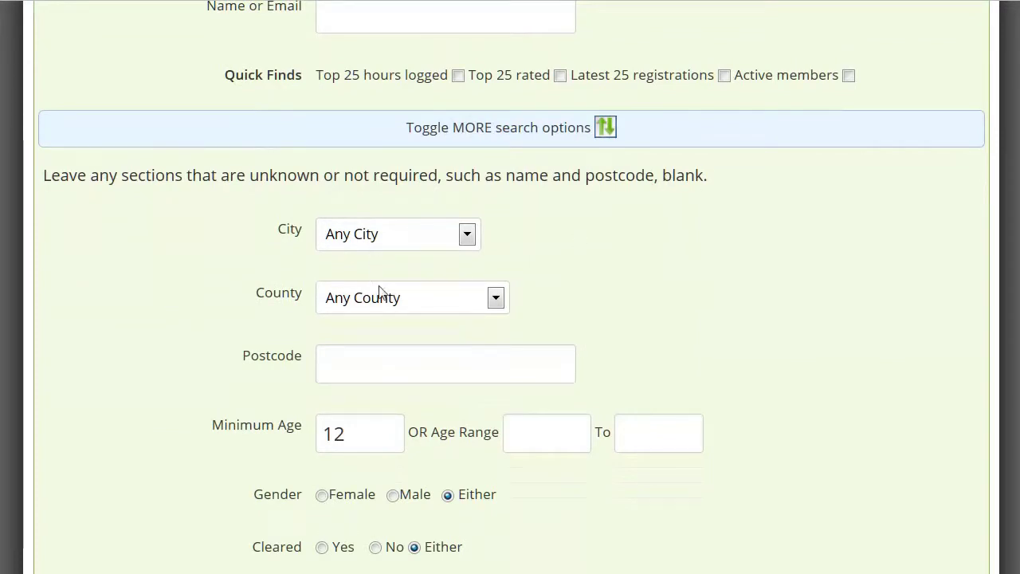
{"action": "left_click", "coordinate": [413, 233]}
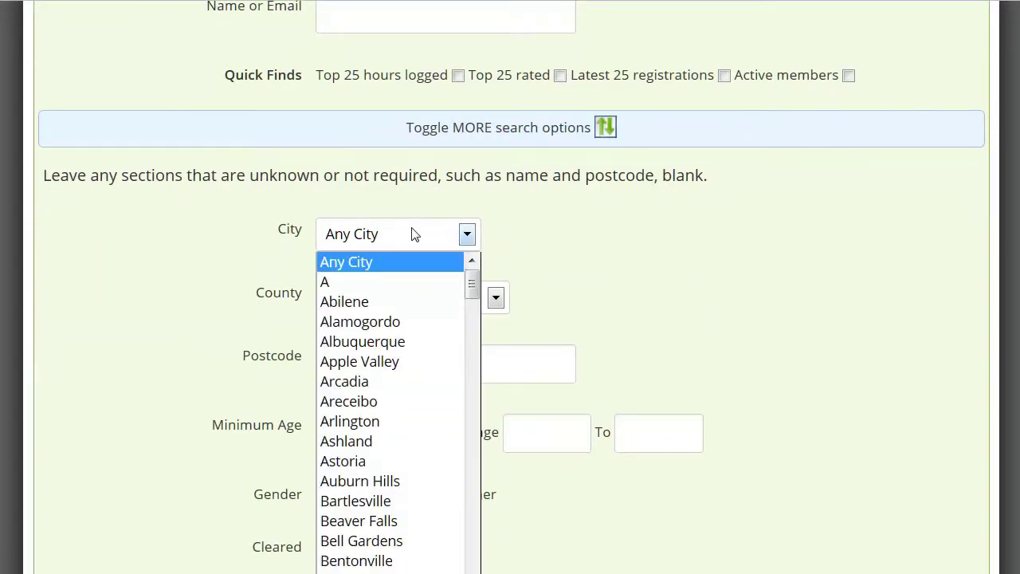
{"action": "left_click", "coordinate": [413, 233]}
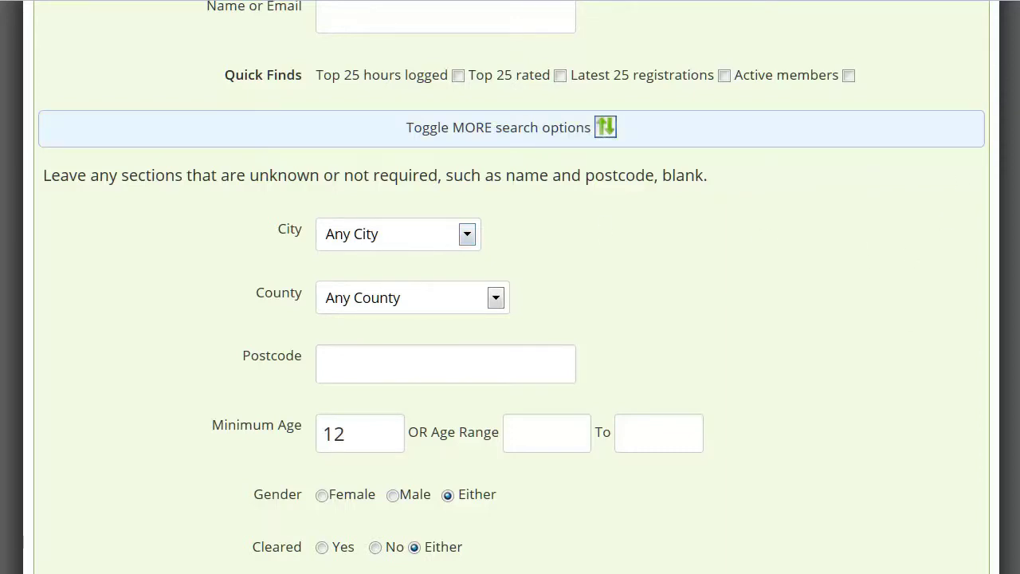
{"action": "scroll", "coordinate": [662, 138], "scroll_direction": "up", "scroll_amount": 3}
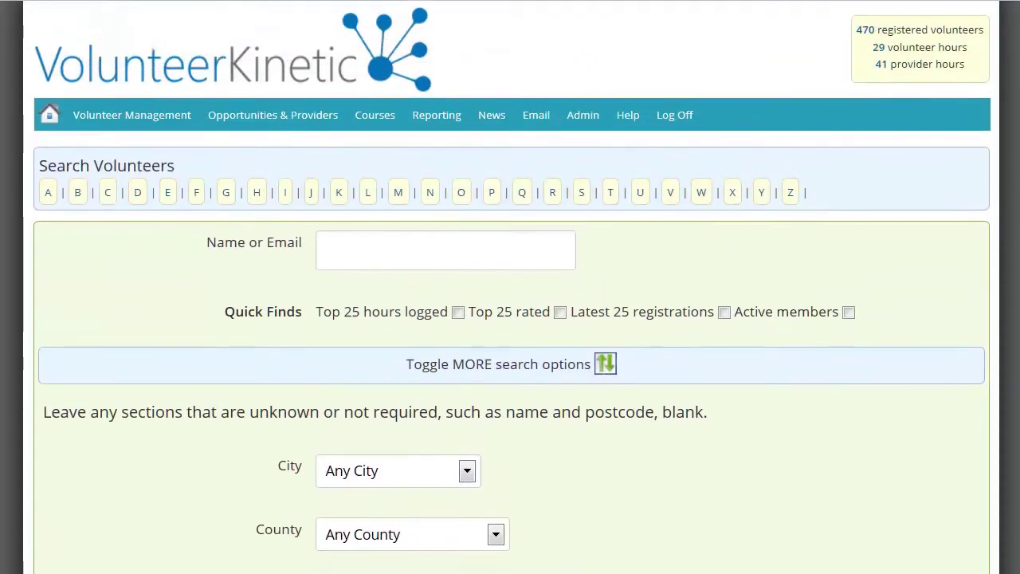
- Open the feedback on volunteers and search it for "good"
{"action": "mouse_move", "coordinate": [421, 121]}
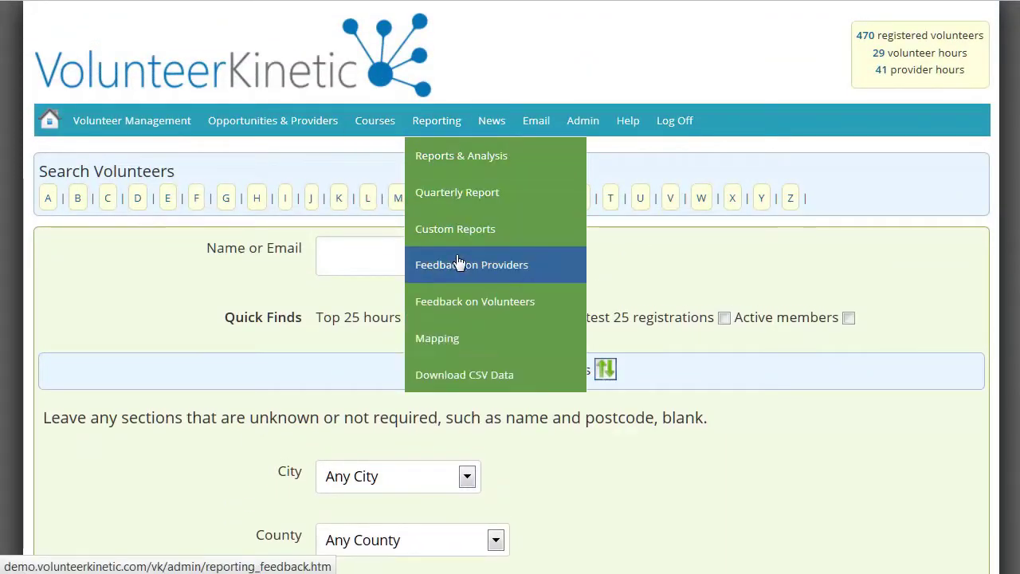
{"action": "left_click", "coordinate": [471, 302]}
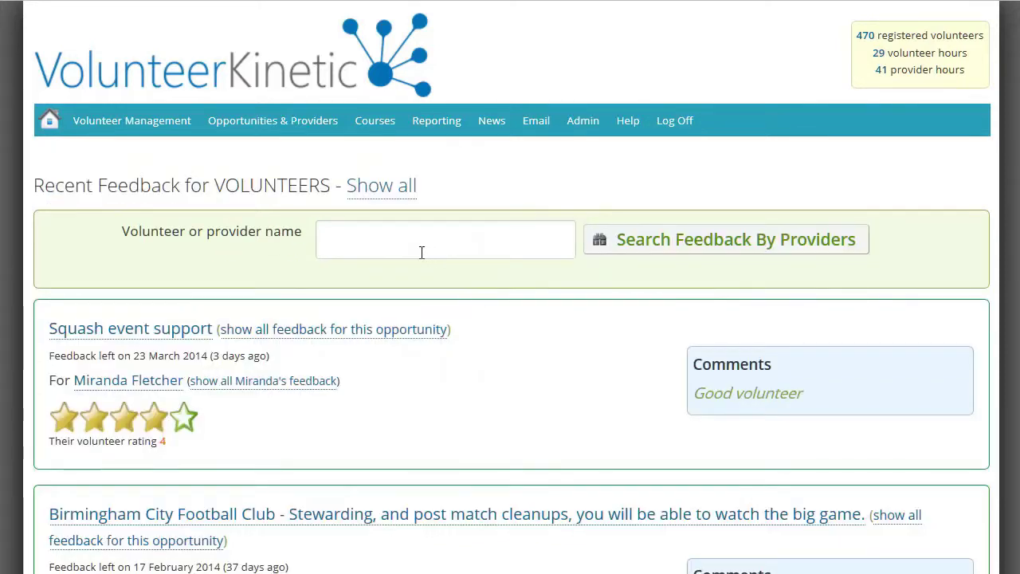
{"action": "left_click", "coordinate": [408, 251]}
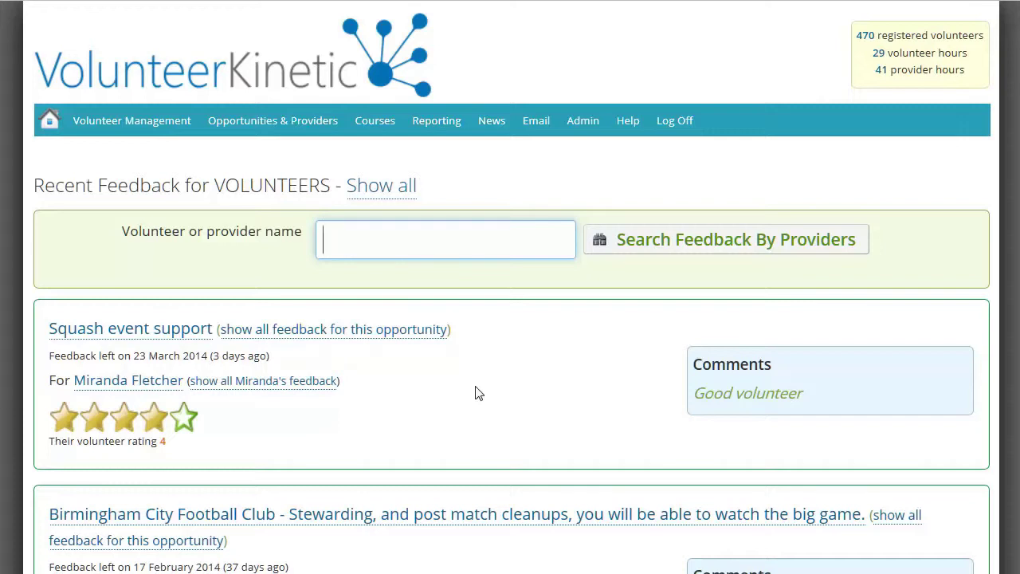
{"action": "type", "text": "good"}
{"action": "left_click", "coordinate": [733, 257]}
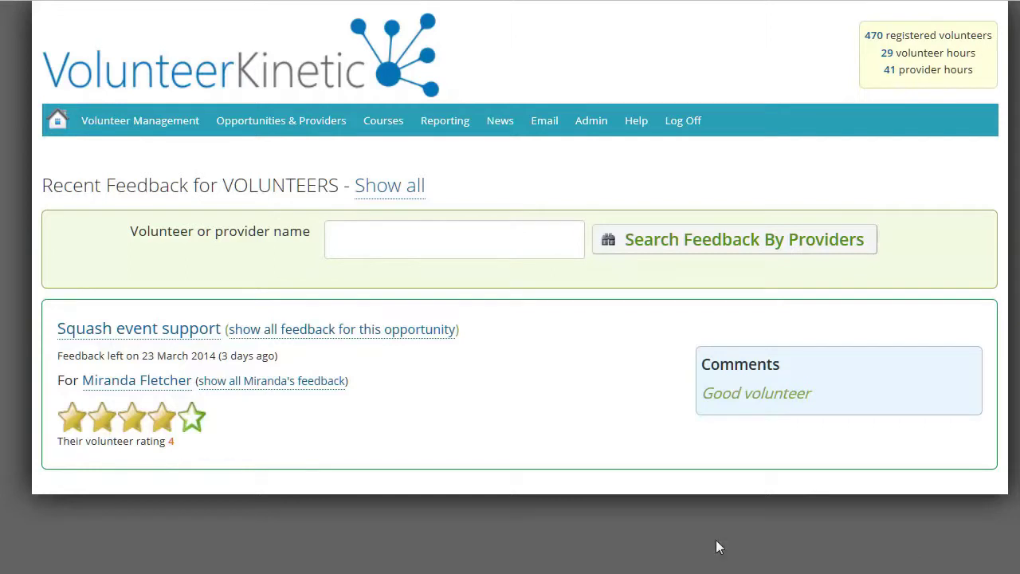
- Start creating a non-repeating opportunity and set its main category to Ball Sports
{"action": "mouse_move", "coordinate": [279, 126]}
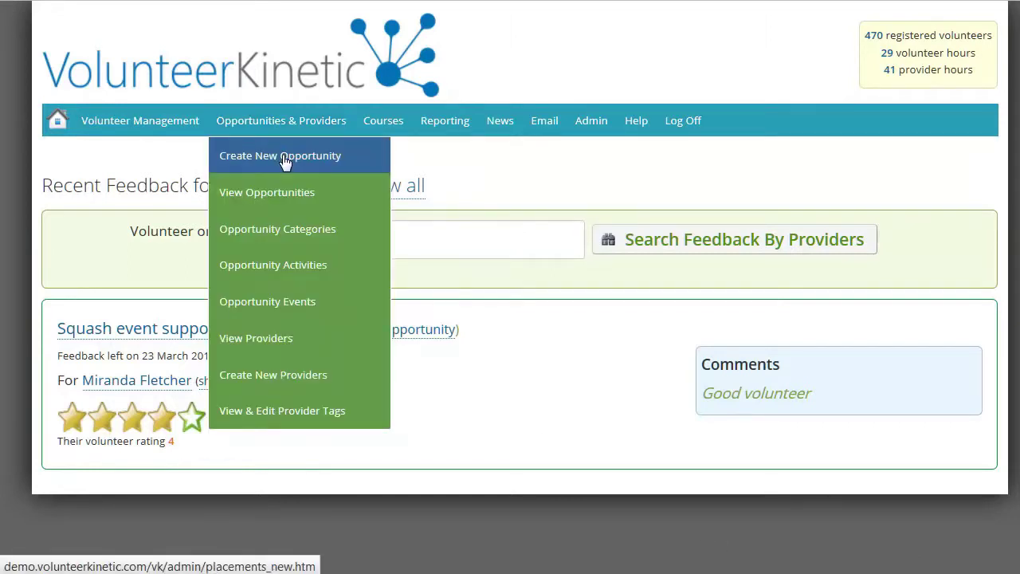
{"action": "left_click", "coordinate": [284, 158]}
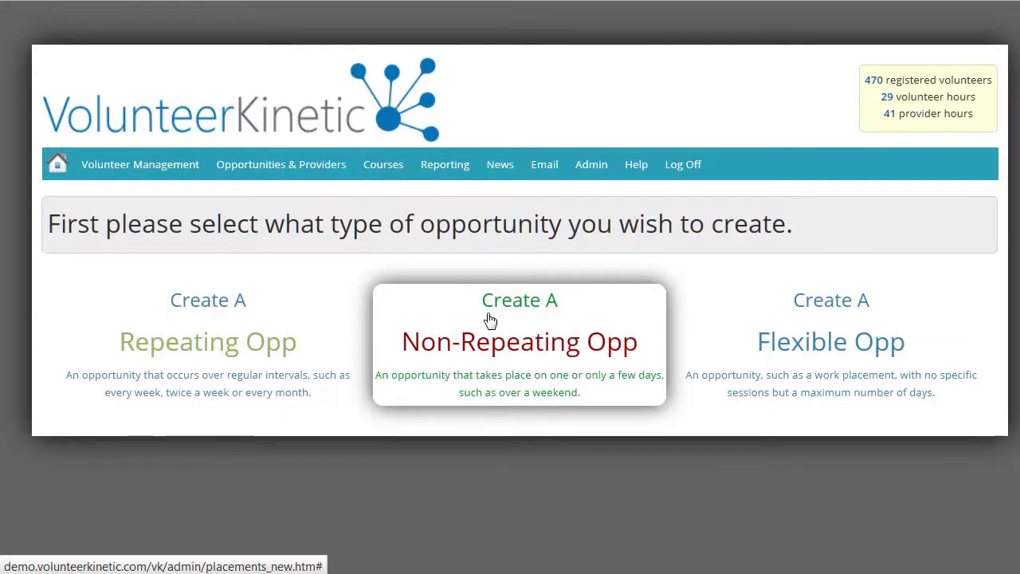
{"action": "left_click", "coordinate": [490, 319]}
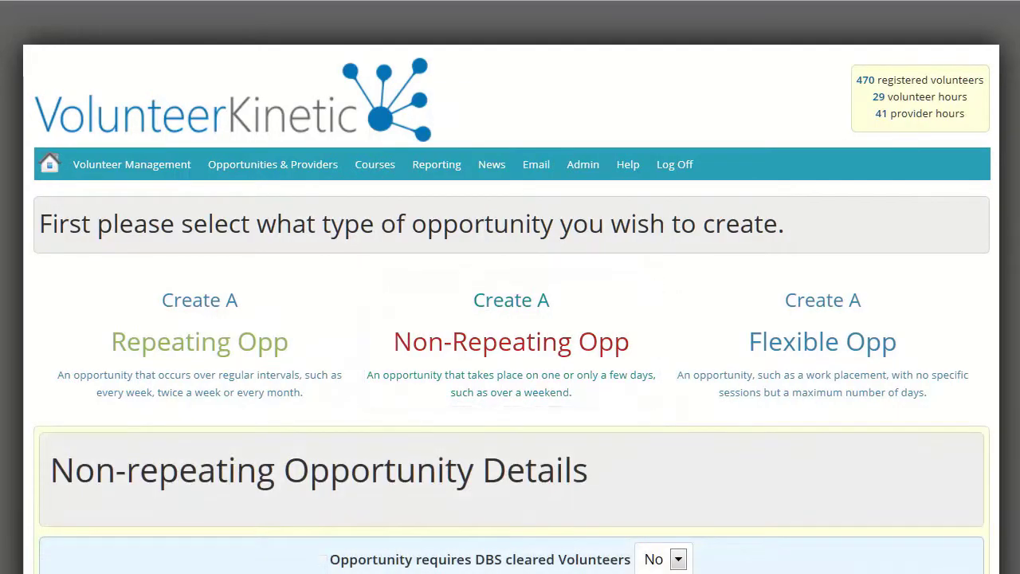
{"action": "scroll", "coordinate": [510, 319], "scroll_direction": "down", "scroll_amount": 5}
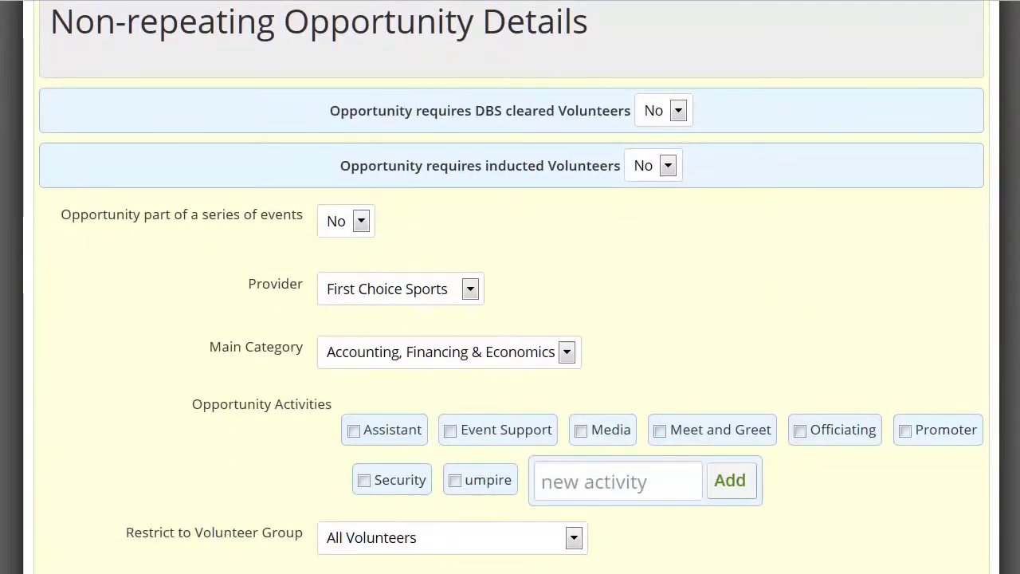
{"action": "left_click", "coordinate": [501, 360]}
{"action": "left_click", "coordinate": [393, 447]}
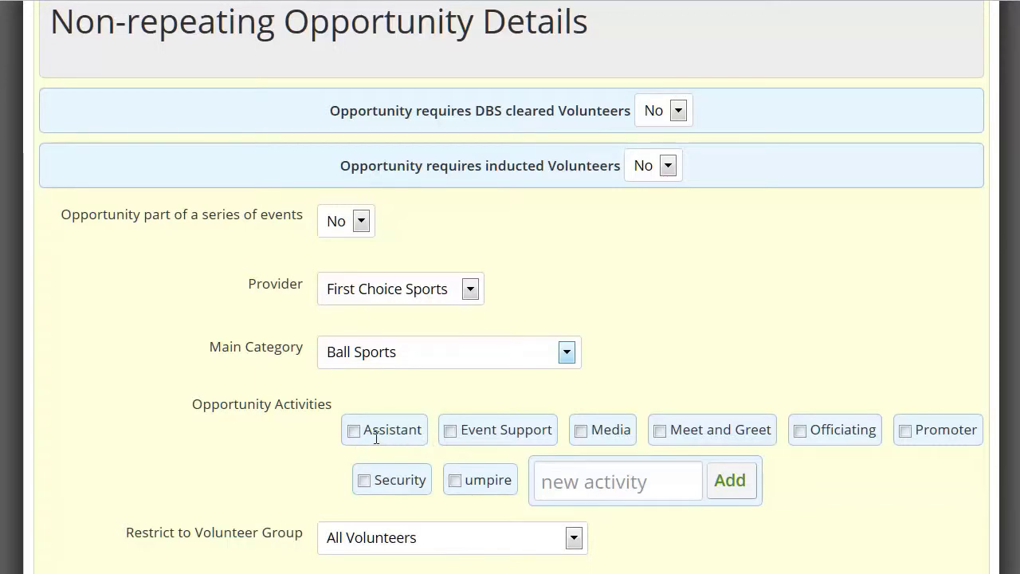
- Tick the Assistant, Media and umpire activities for the opportunity and clear all three again
{"action": "left_click", "coordinate": [353, 431]}
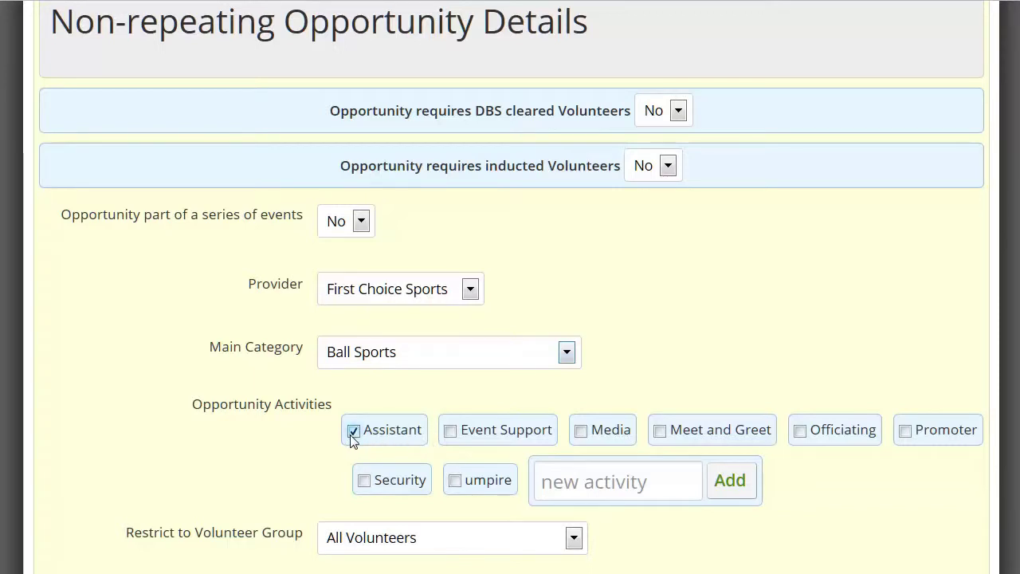
{"action": "left_click", "coordinate": [580, 430]}
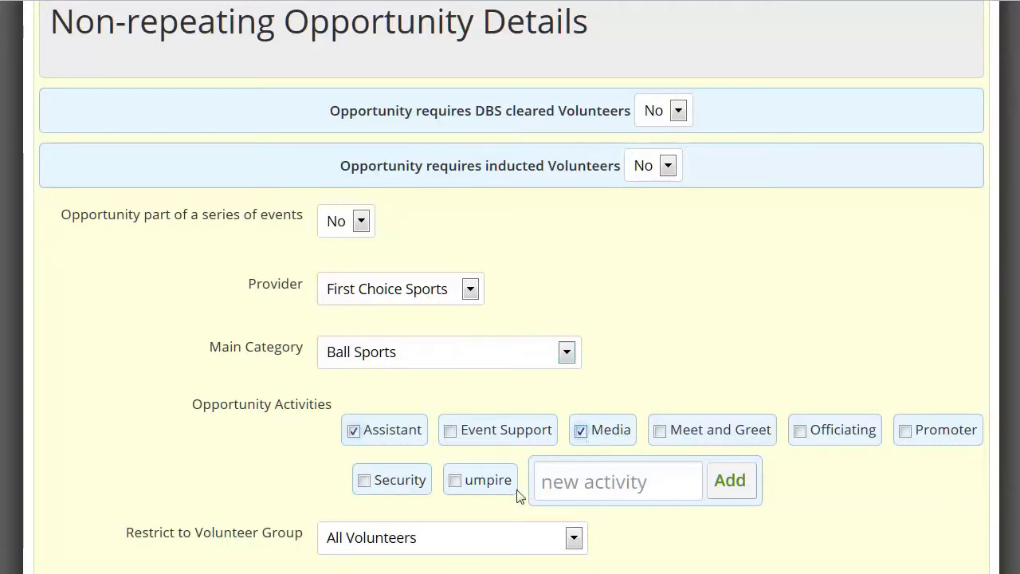
{"action": "left_click", "coordinate": [455, 480]}
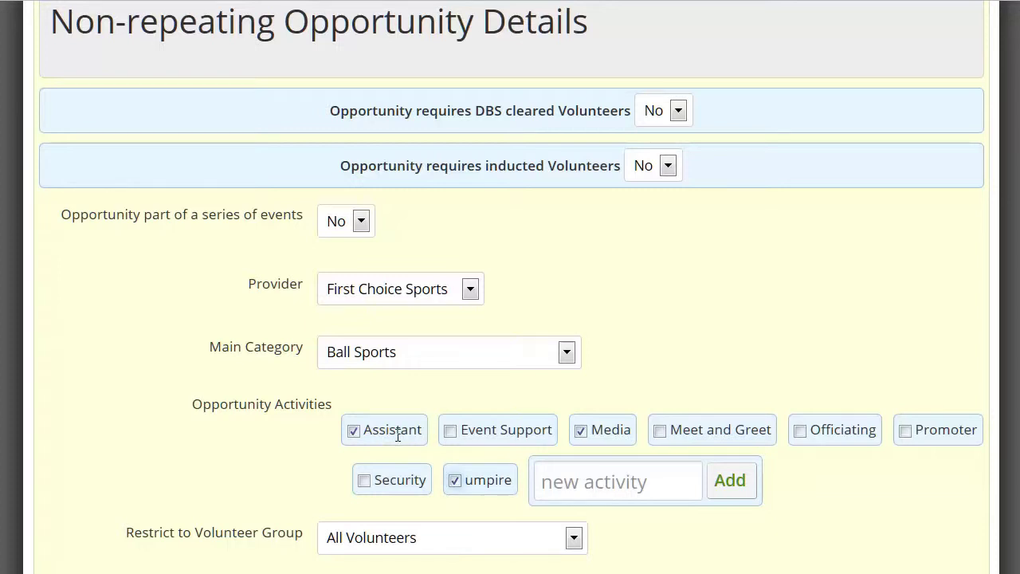
{"action": "left_click", "coordinate": [353, 431]}
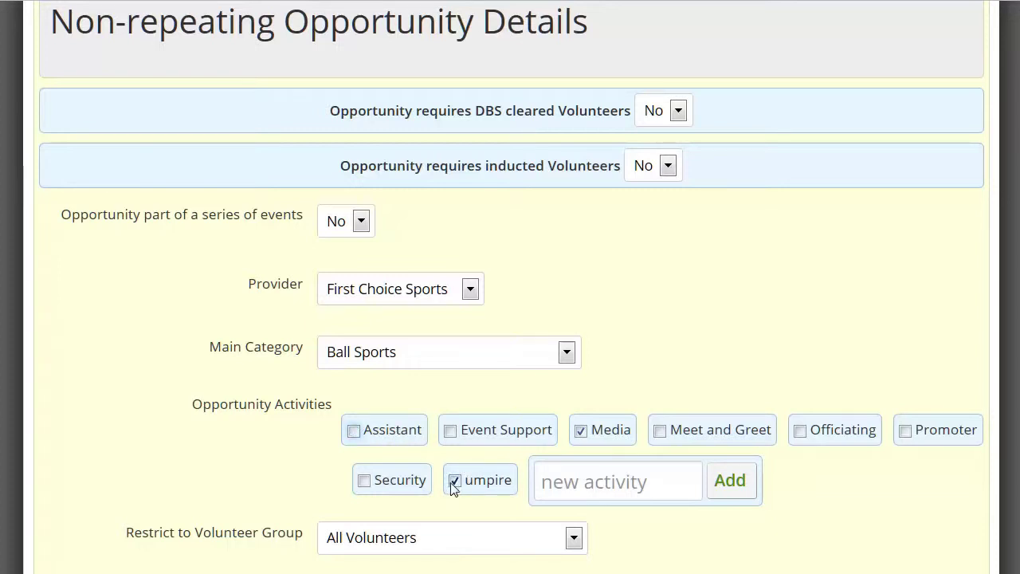
{"action": "left_click", "coordinate": [455, 481]}
{"action": "left_click", "coordinate": [582, 431]}
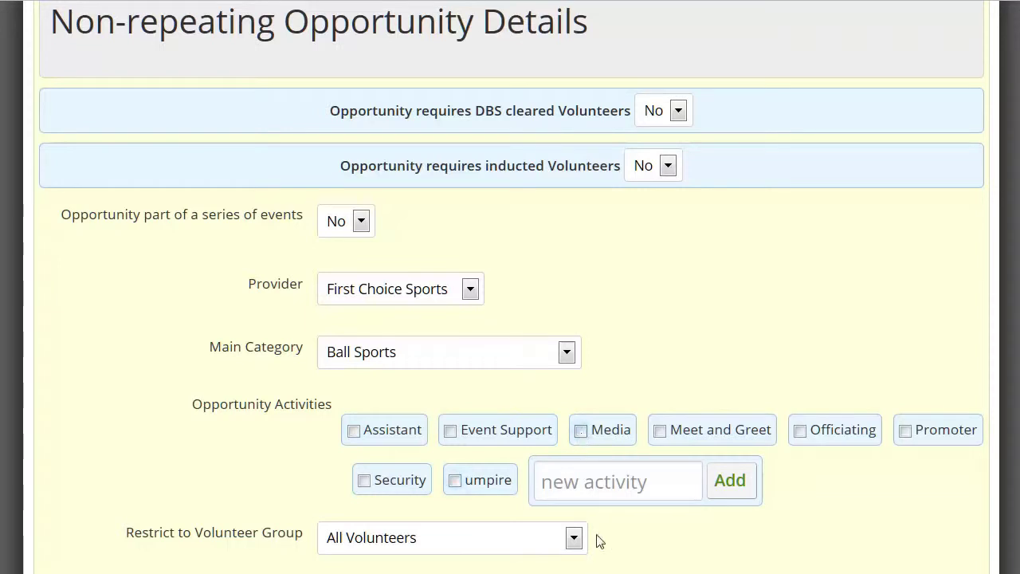
- Enter "steward" as a new activity for the opportunity
{"action": "left_click", "coordinate": [603, 480]}
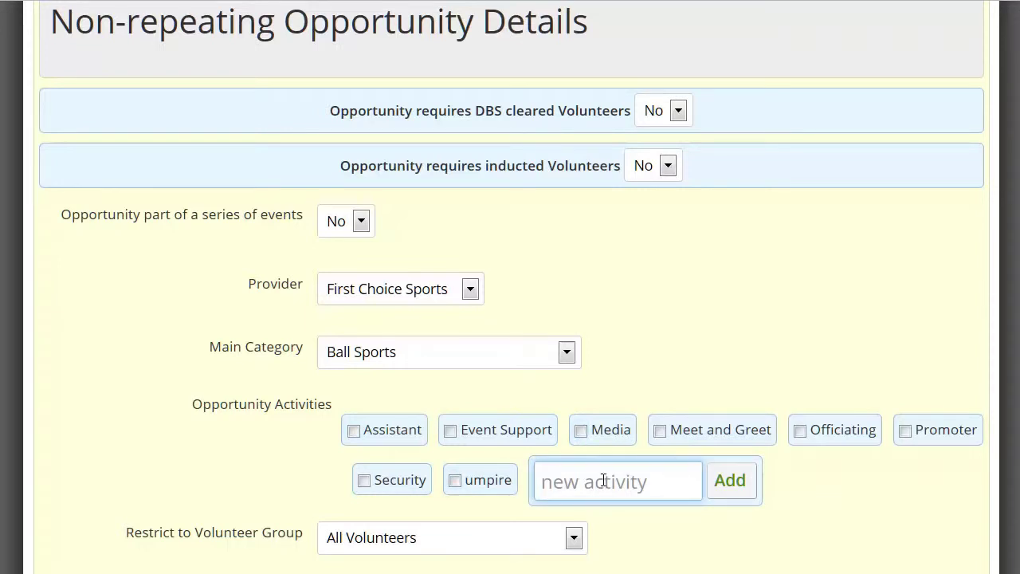
{"action": "type", "text": "steward"}
{"action": "left_click", "coordinate": [729, 491]}
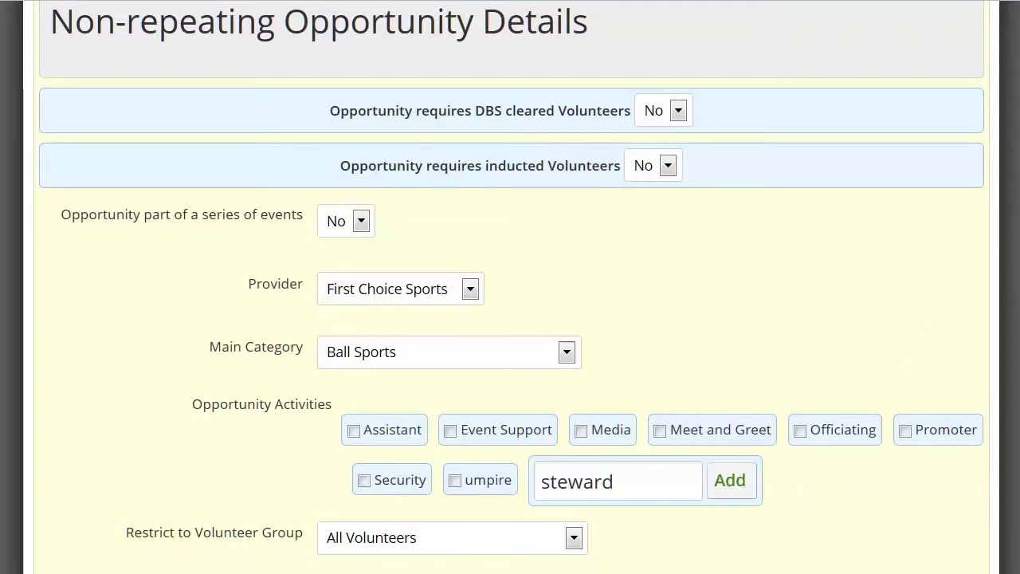
- Switch to the volunteer's own account and open the training page with the current courses
{"action": "scroll", "coordinate": [510, 287], "scroll_direction": "down", "scroll_amount": 3}
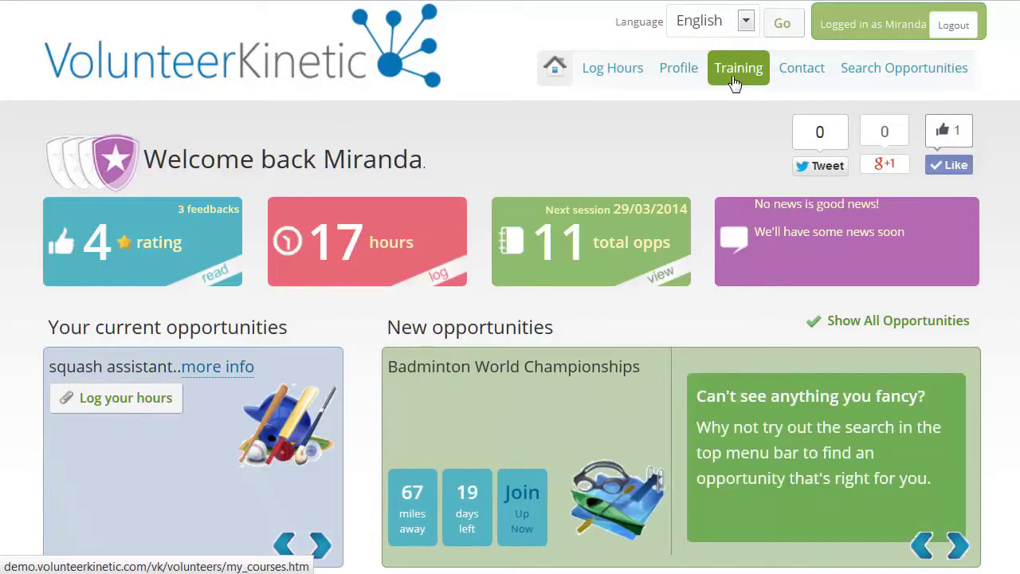
{"action": "left_click", "coordinate": [734, 80]}
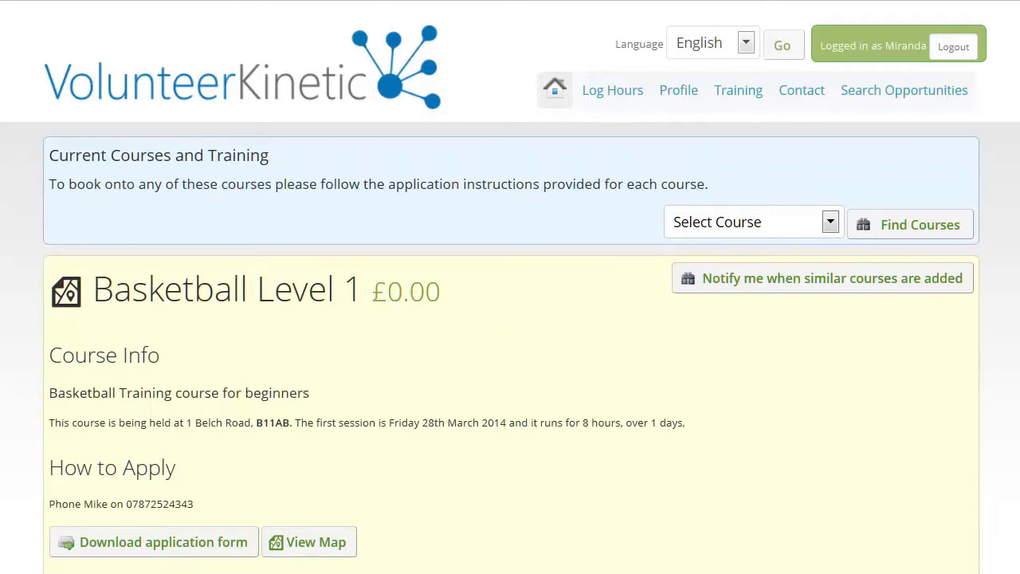
- Look over the Basketball Level 1 course details and open the volunteer's CPD/Qualifications page
{"action": "scroll", "coordinate": [685, 439], "scroll_direction": "down", "scroll_amount": 1}
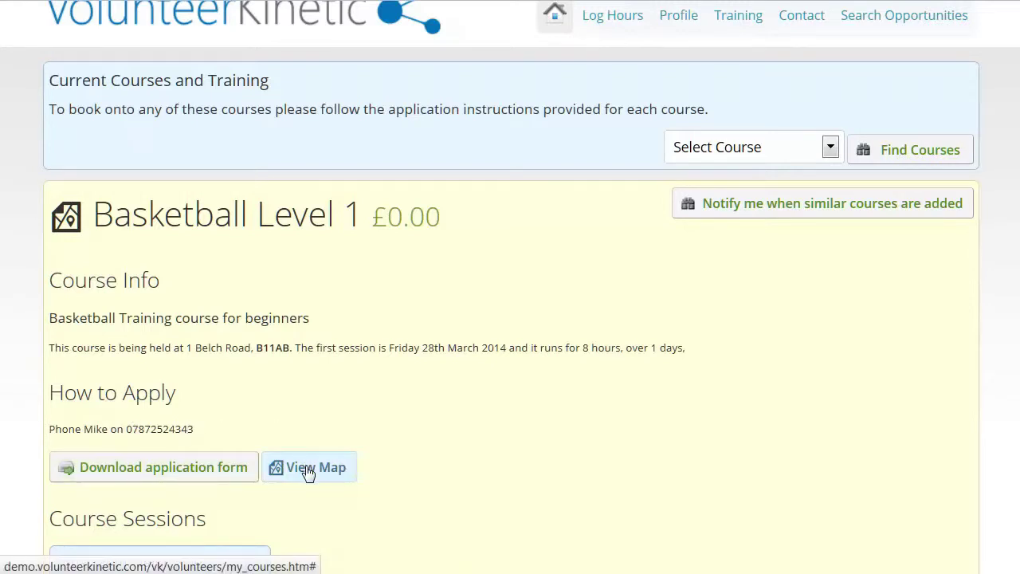
{"action": "mouse_move", "coordinate": [796, 220]}
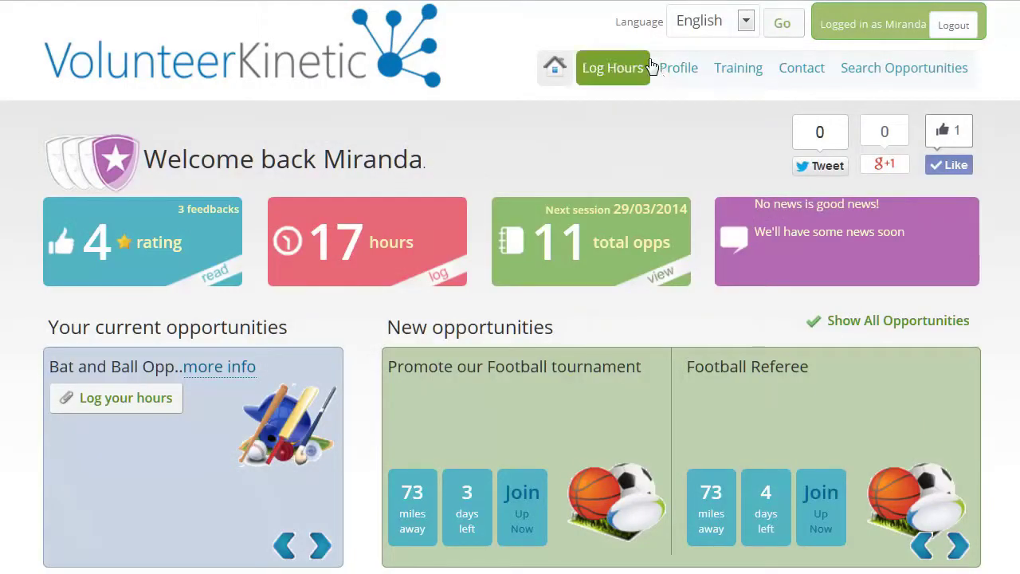
{"action": "mouse_move", "coordinate": [693, 84]}
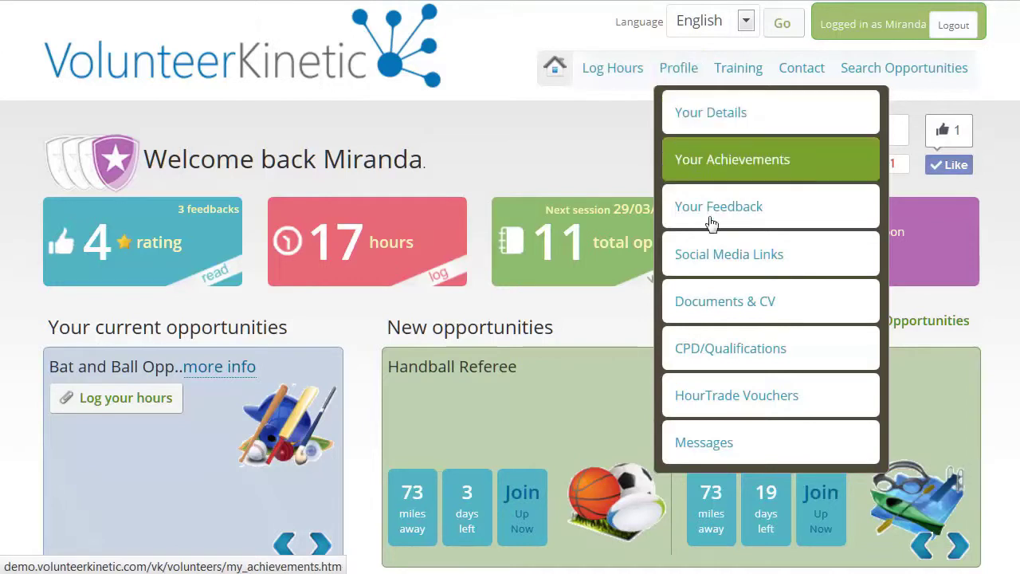
{"action": "left_click", "coordinate": [727, 351]}
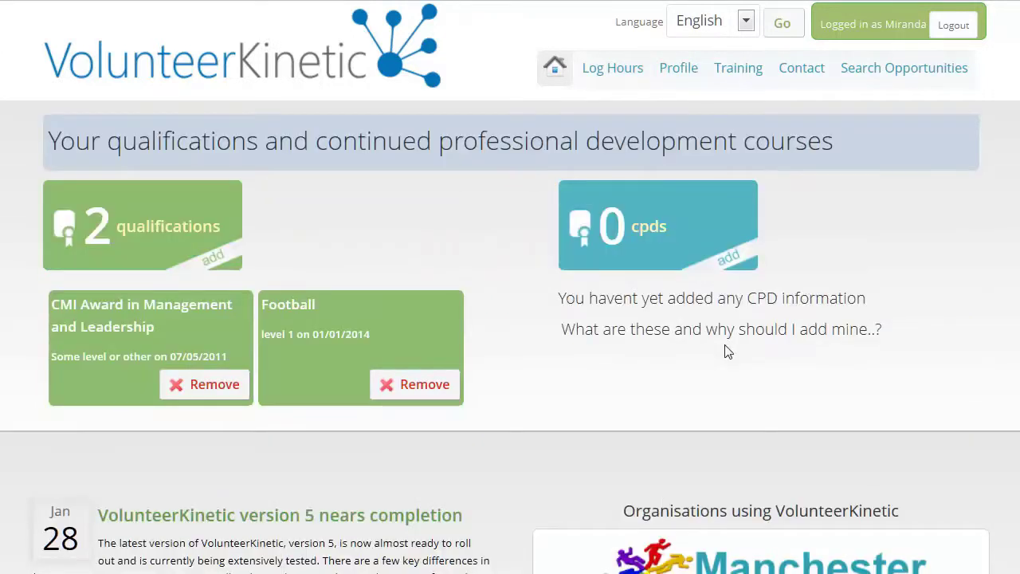
- Start a new qualification for the volunteer, choosing Basketball with level 1 as the level attained
{"action": "left_click", "coordinate": [215, 259]}
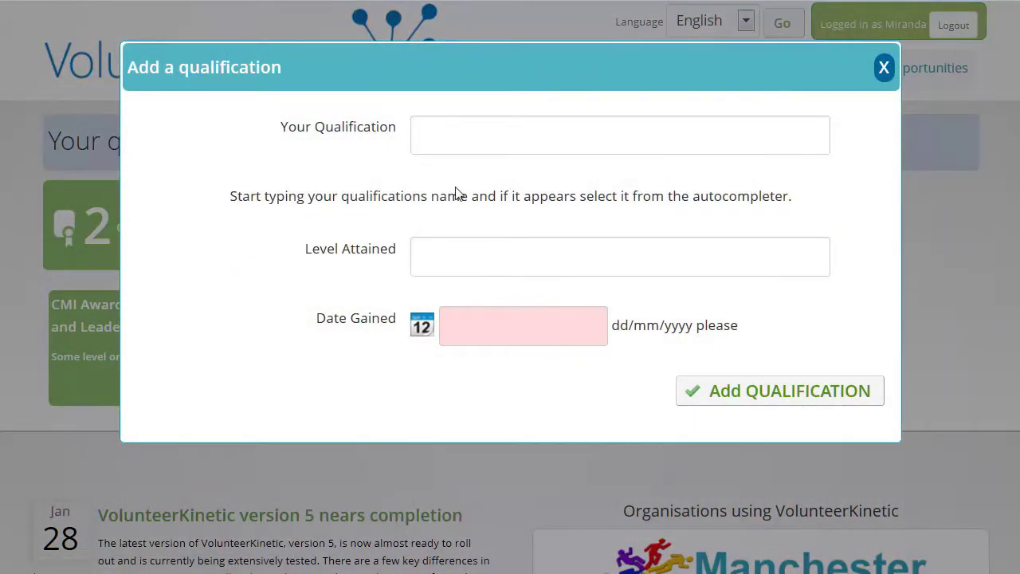
{"action": "left_click", "coordinate": [480, 144]}
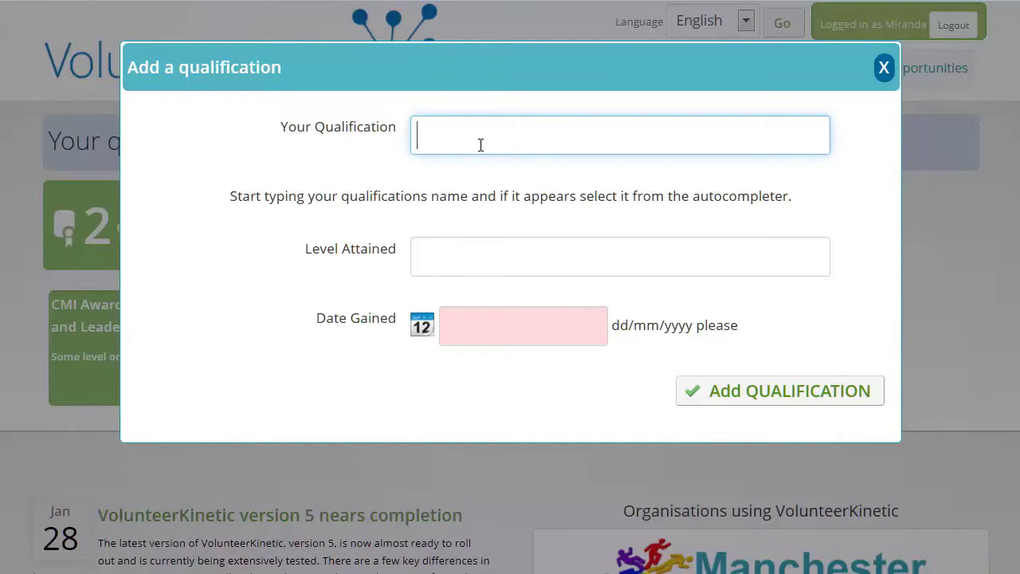
{"action": "type", "text": "bas"}
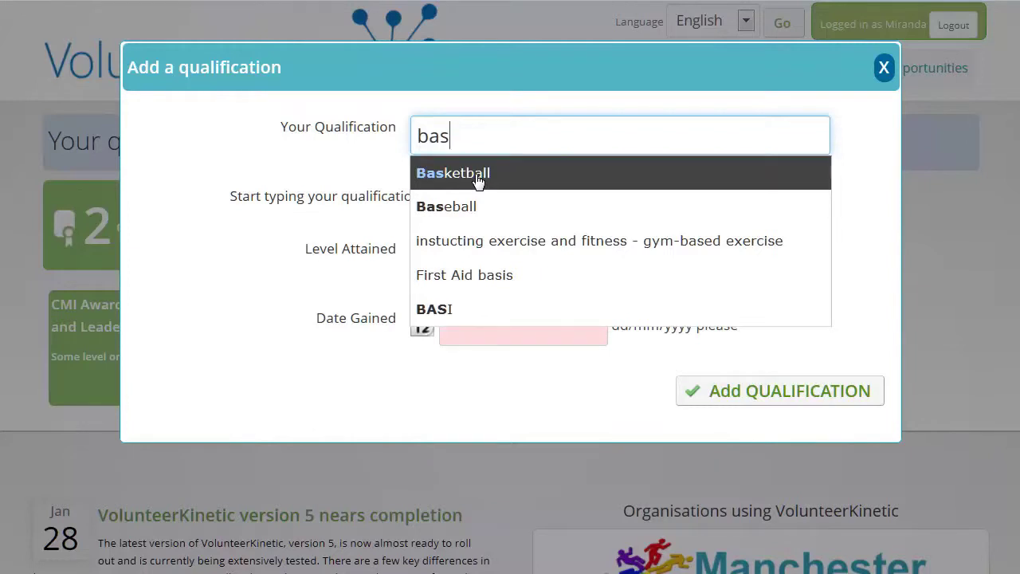
{"action": "left_click", "coordinate": [476, 175]}
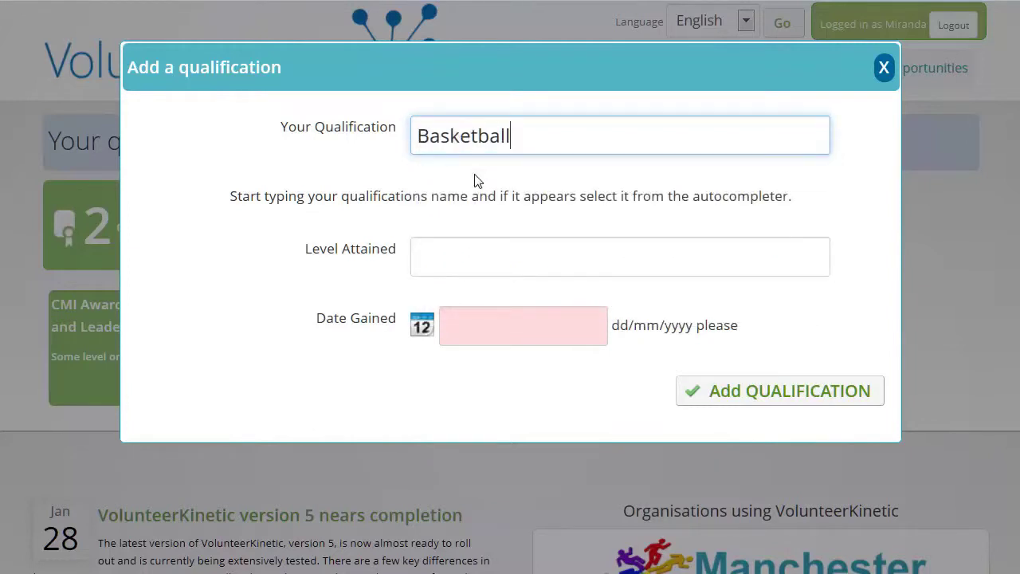
{"action": "left_click", "coordinate": [467, 249]}
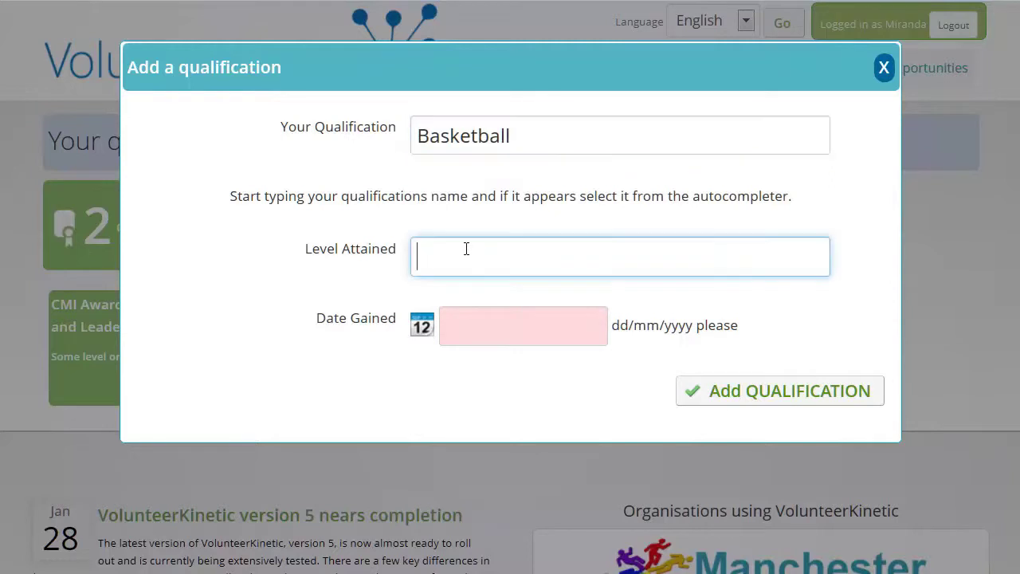
{"action": "type", "text": "le"}
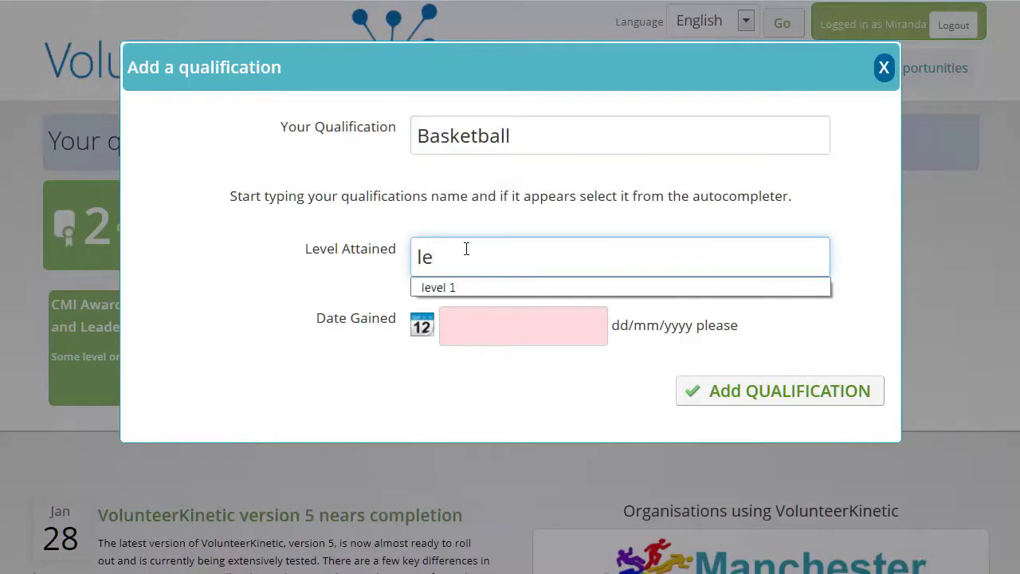
{"action": "left_click", "coordinate": [455, 285]}
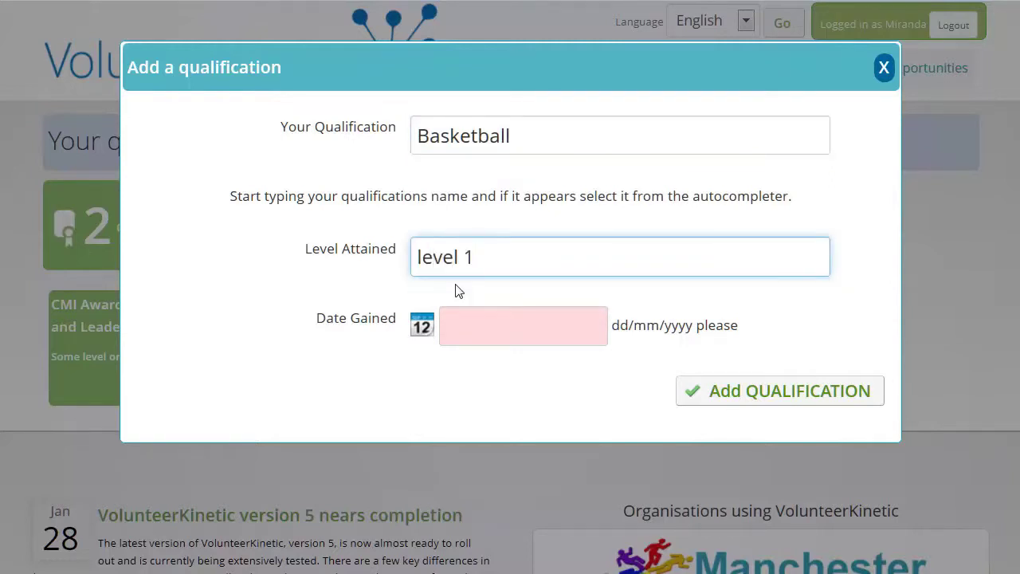
- Set the qualification's date gained to 01/01/2000 and add it to the volunteer's profile
{"action": "left_click", "coordinate": [422, 334]}
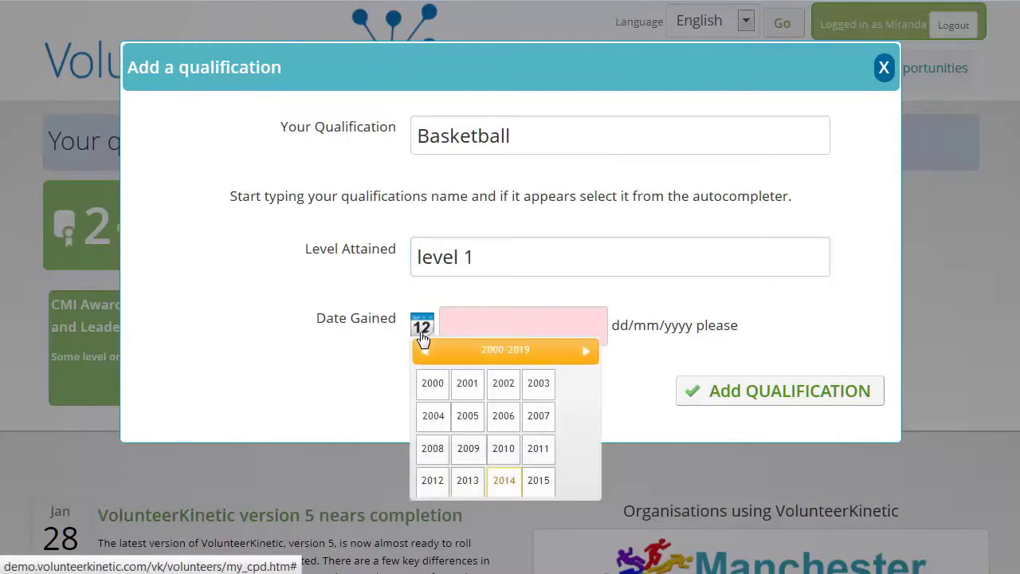
{"action": "left_click", "coordinate": [431, 386]}
{"action": "left_click", "coordinate": [430, 389]}
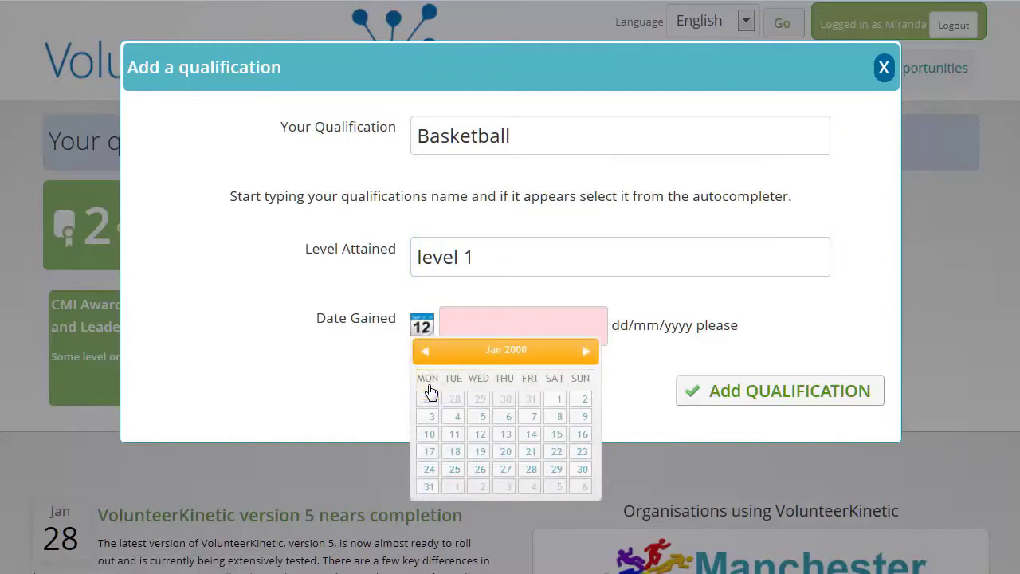
{"action": "left_click", "coordinate": [551, 405]}
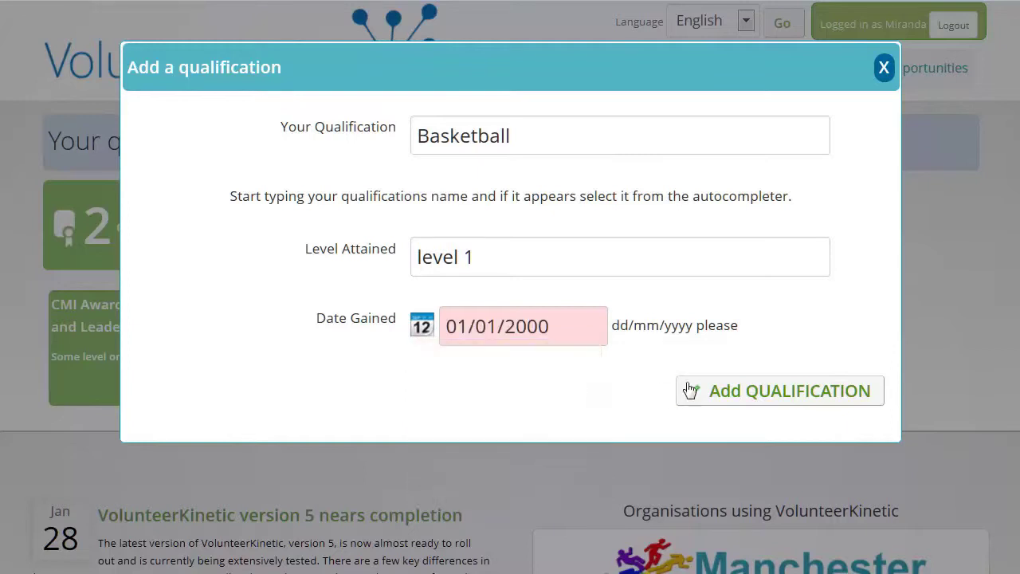
{"action": "left_click", "coordinate": [731, 399]}
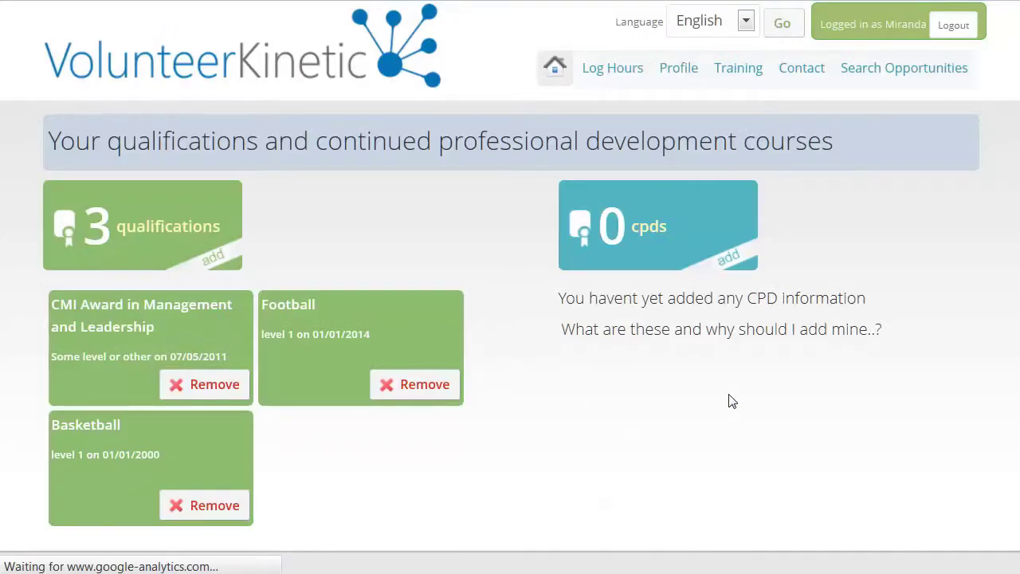
- Start a new CPD entry for a First Aid course with Self Organised as the course provider
{"action": "left_click", "coordinate": [734, 261]}
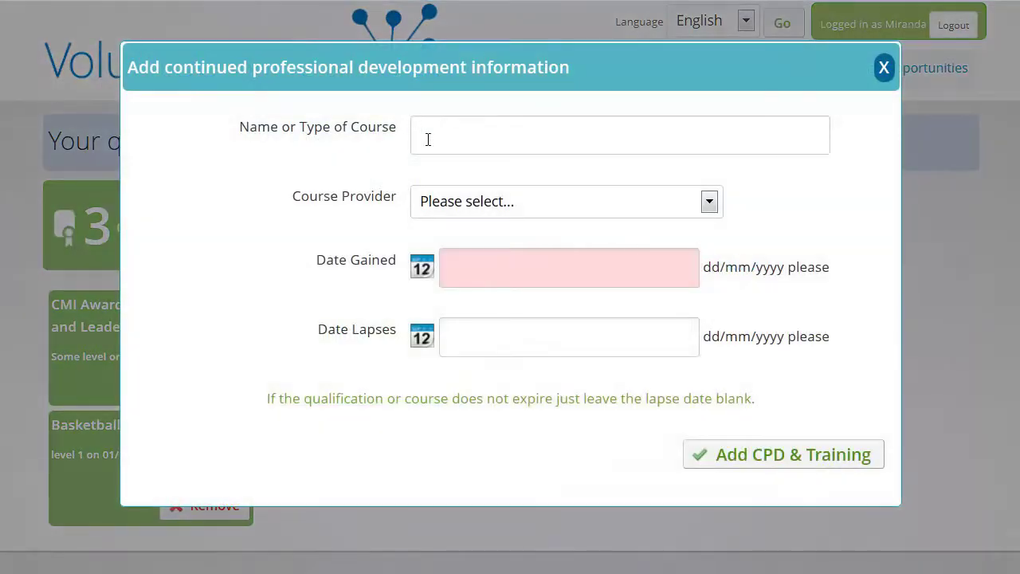
{"action": "left_click", "coordinate": [427, 140]}
{"action": "type", "text": "fir"}
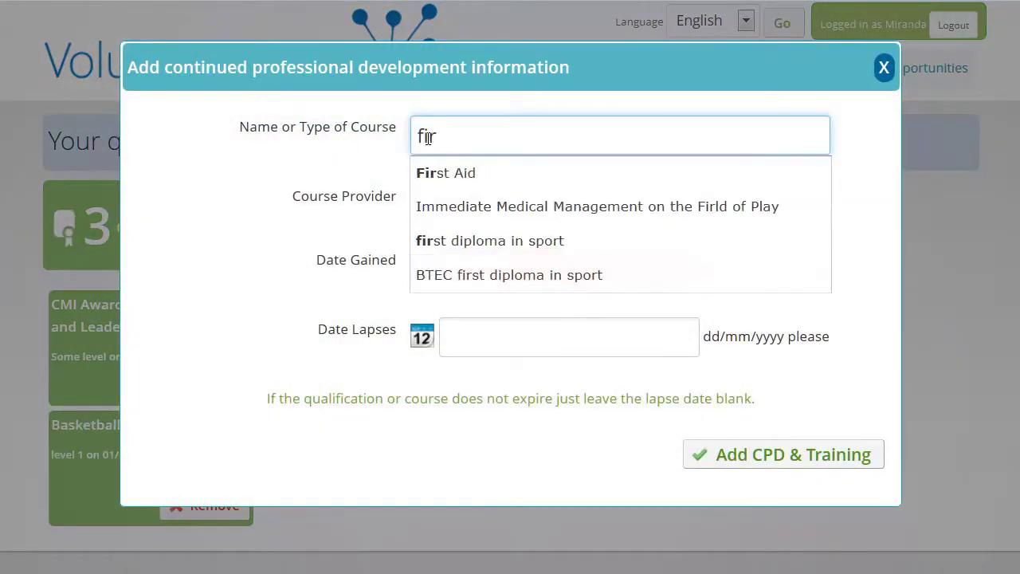
{"action": "left_click", "coordinate": [460, 174]}
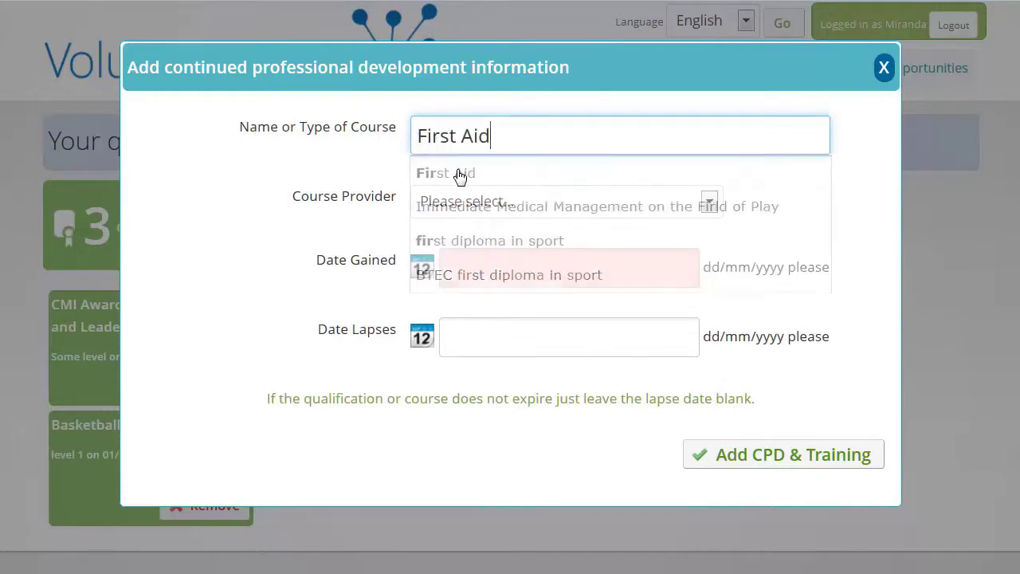
{"action": "left_click", "coordinate": [465, 212]}
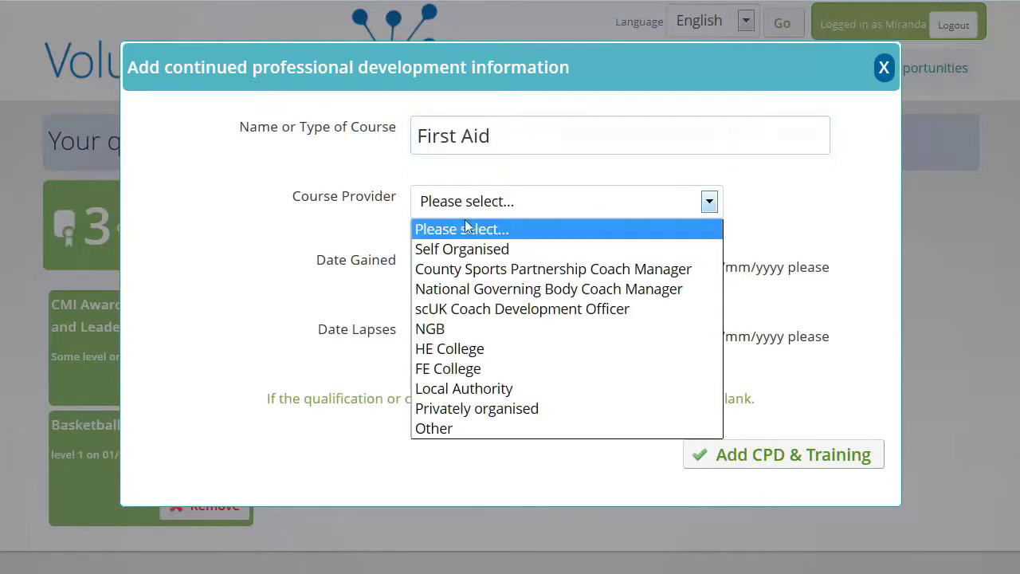
{"action": "left_click", "coordinate": [471, 252]}
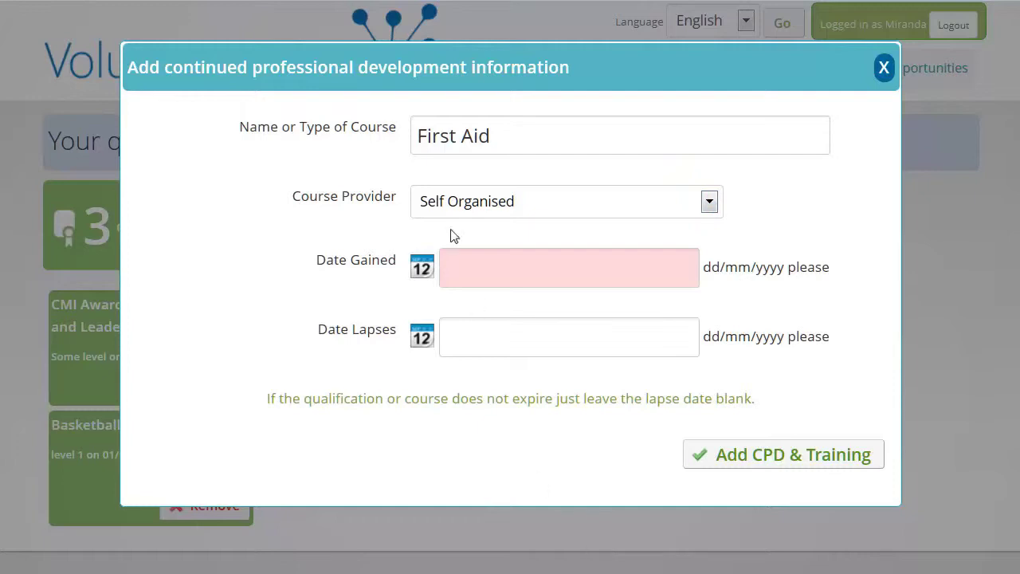
- Set the First Aid course's date gained to 28/12/1999 and add the CPD entry
{"action": "left_click", "coordinate": [421, 267]}
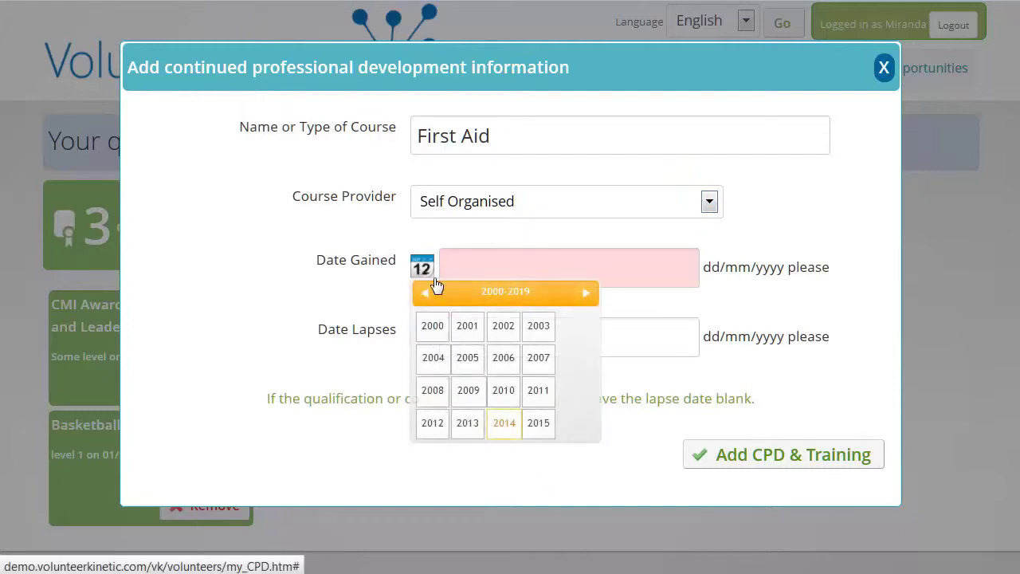
{"action": "left_click", "coordinate": [432, 326]}
{"action": "left_click", "coordinate": [447, 335]}
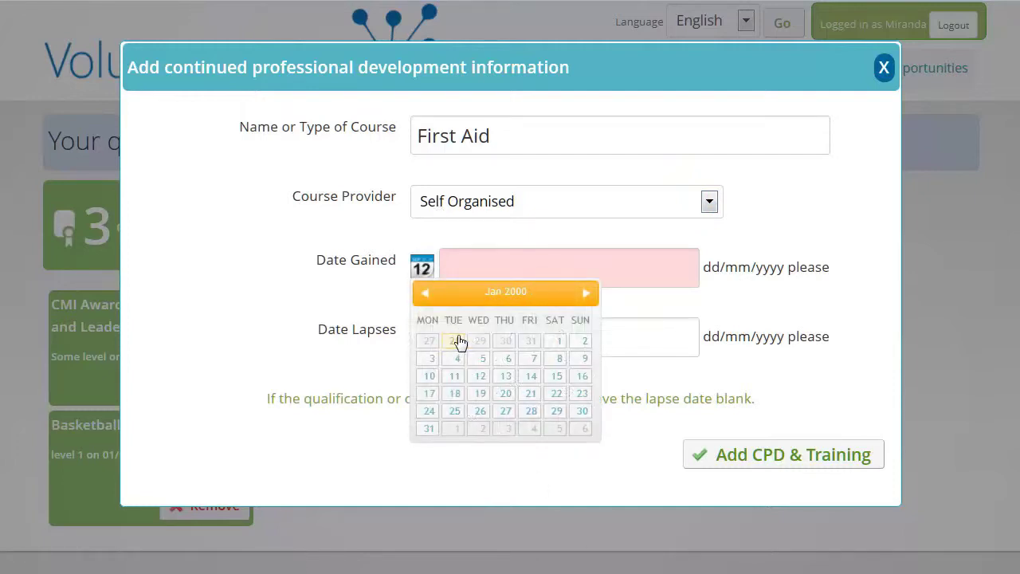
{"action": "left_click", "coordinate": [456, 344]}
{"action": "key", "text": "Return"}
- Open the volunteer's achievements page with the achievement level and feedback
{"action": "left_click", "coordinate": [678, 70]}
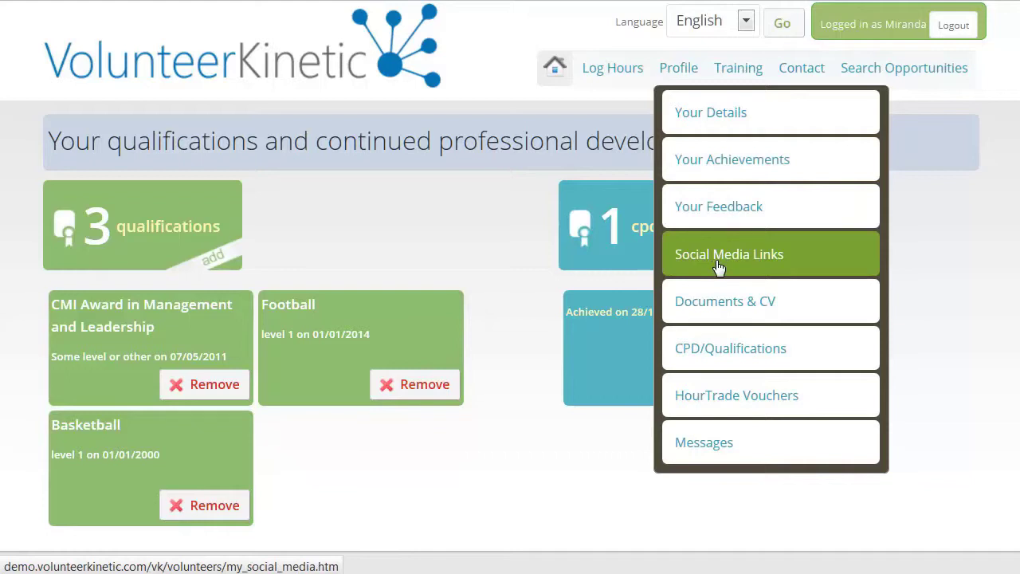
{"action": "left_click", "coordinate": [763, 182]}
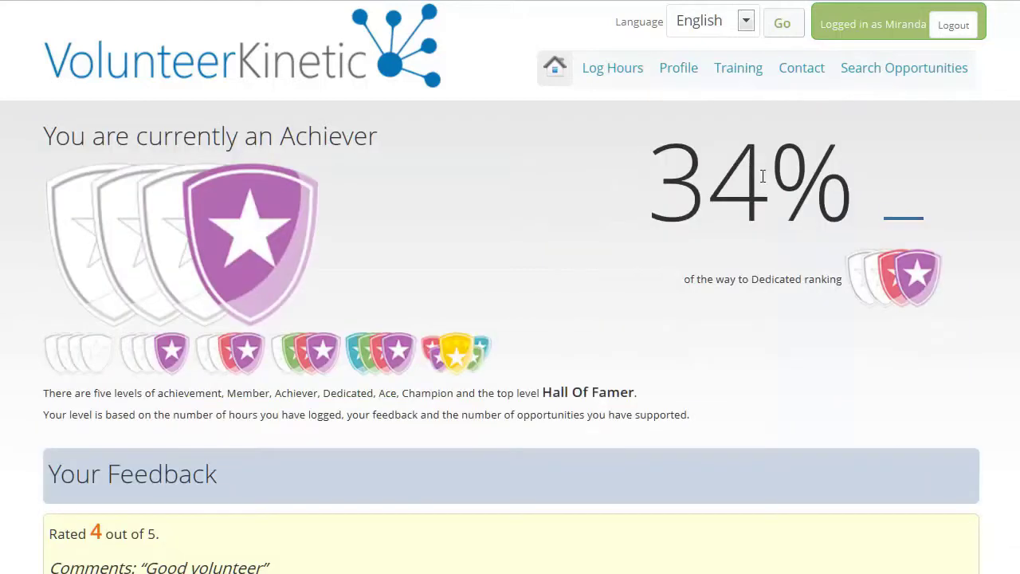